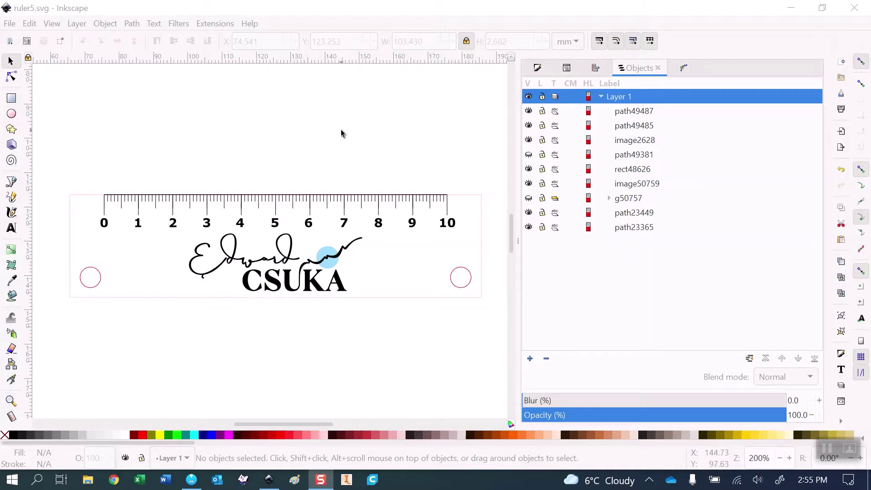
Step: Open the File menu in the ruler5.svg window
click(10, 23)
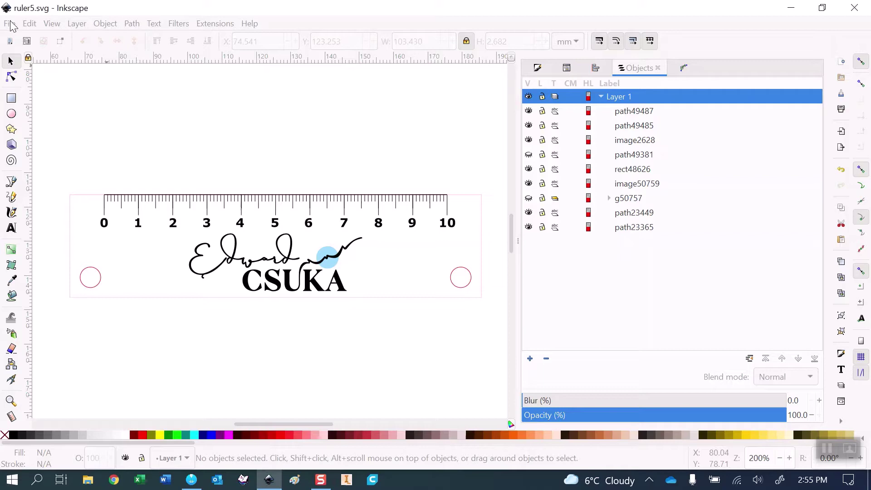
click(9, 24)
Step: Create a new document and draw a two-point horizontal line about 140 mm long
click(18, 40)
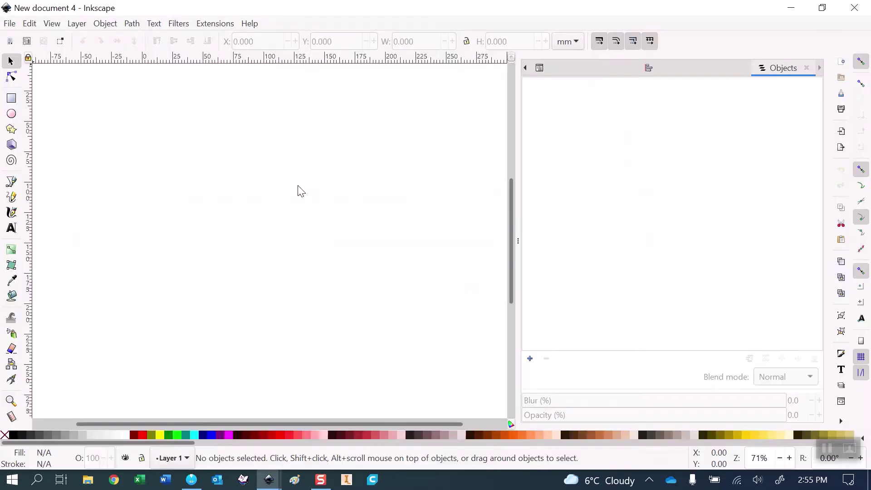
click(12, 182)
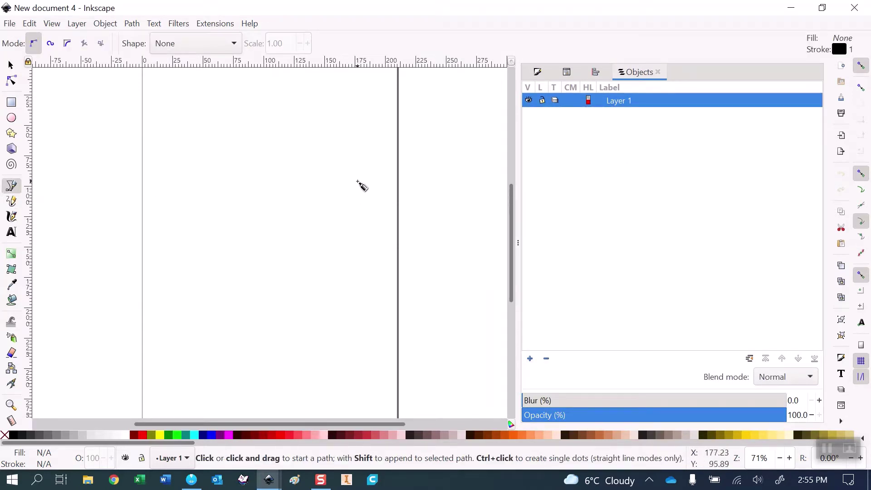
click(358, 182)
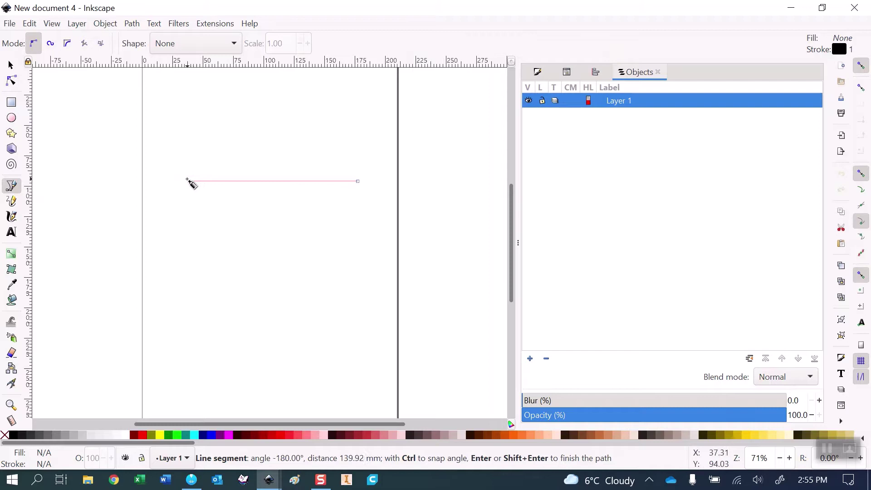
click(187, 181)
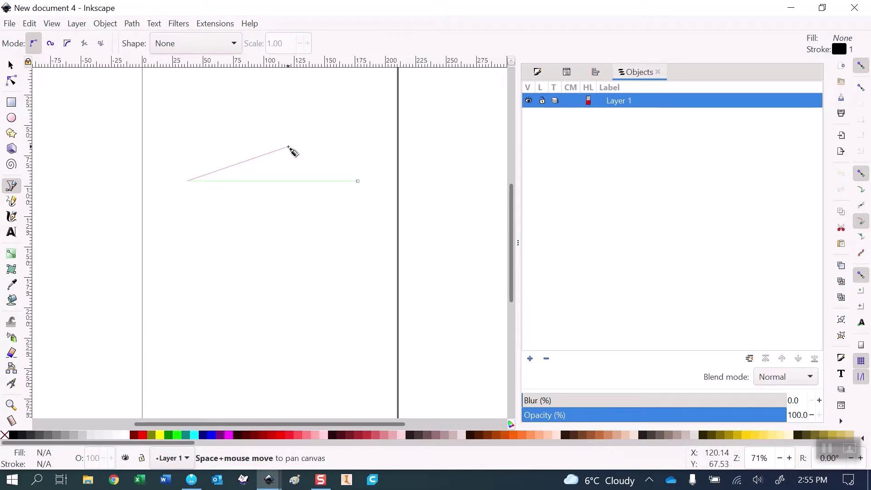
key(Return)
key(s)
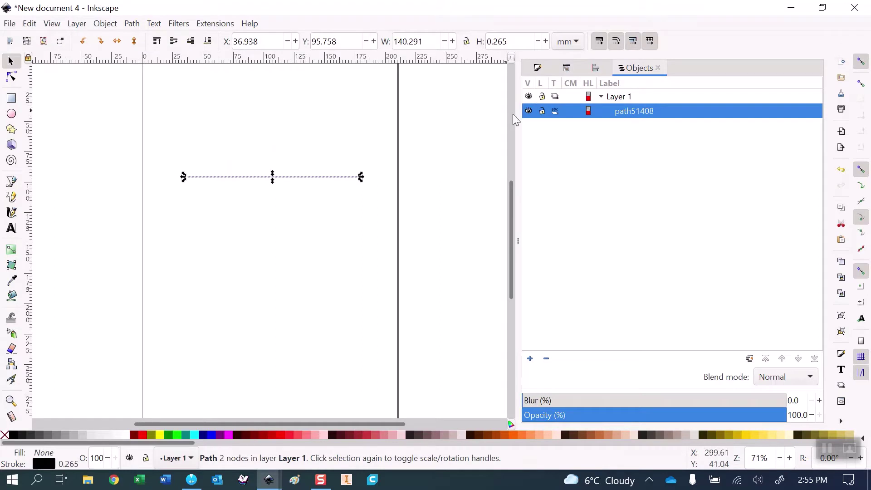
Step: Set the line's stroke width to Hairline in Fill and Stroke
click(539, 69)
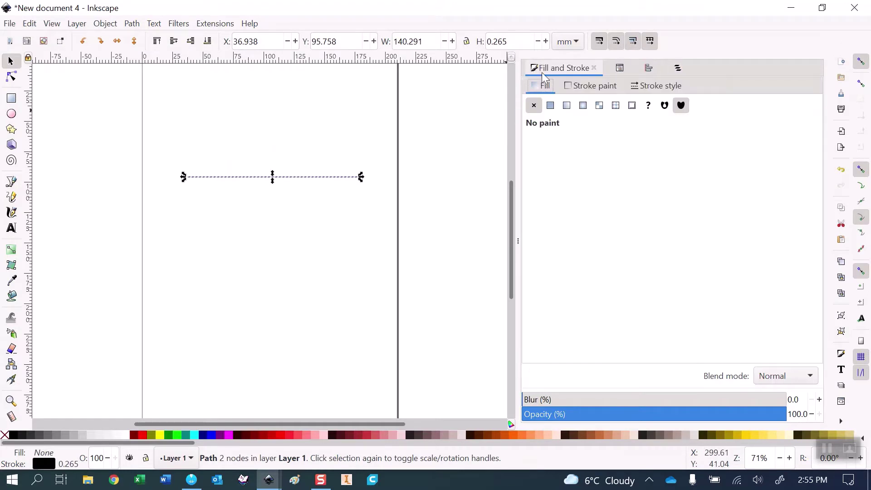
click(106, 24)
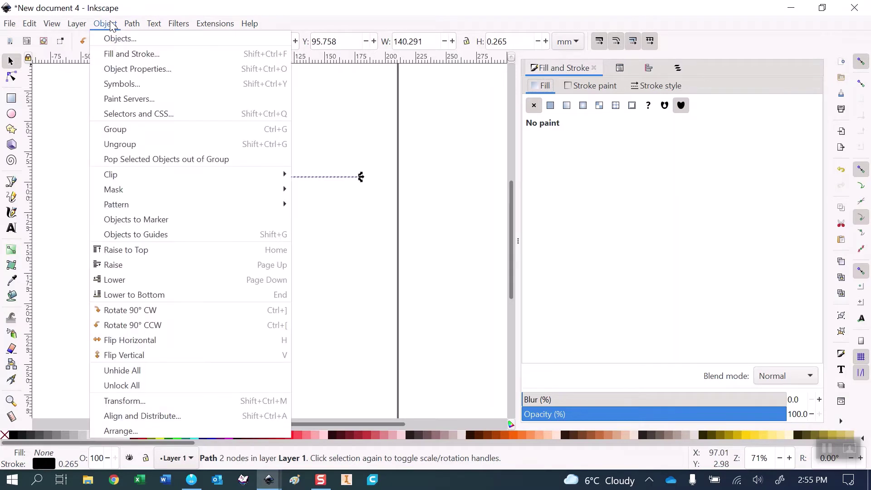
click(128, 57)
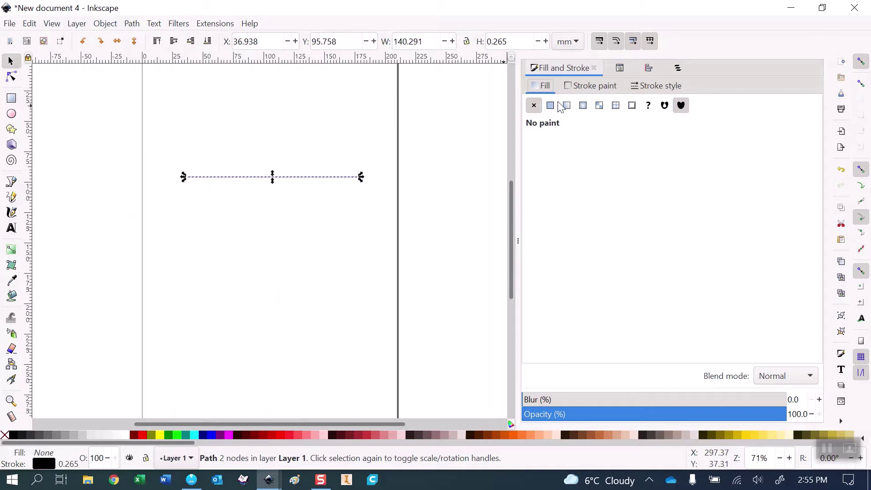
click(582, 88)
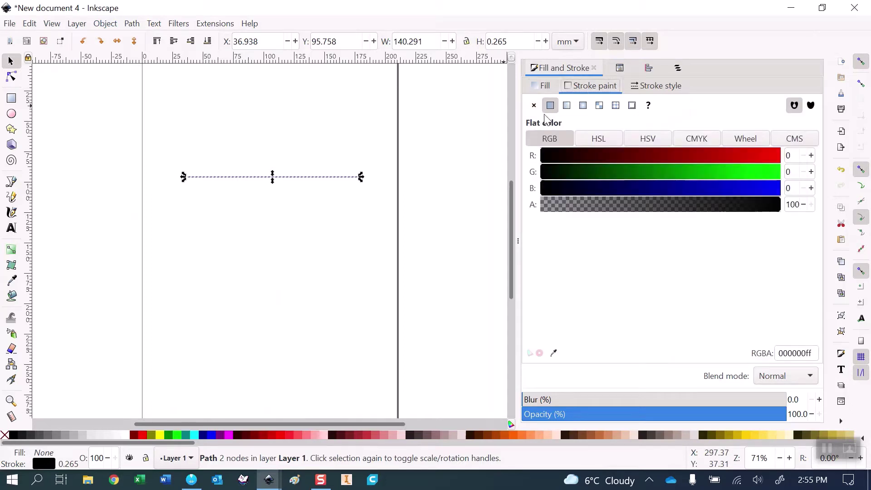
click(657, 87)
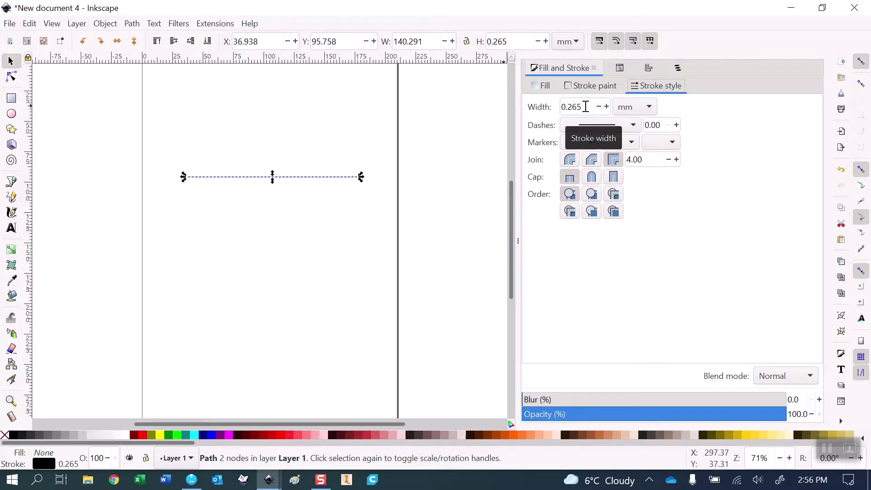
click(648, 109)
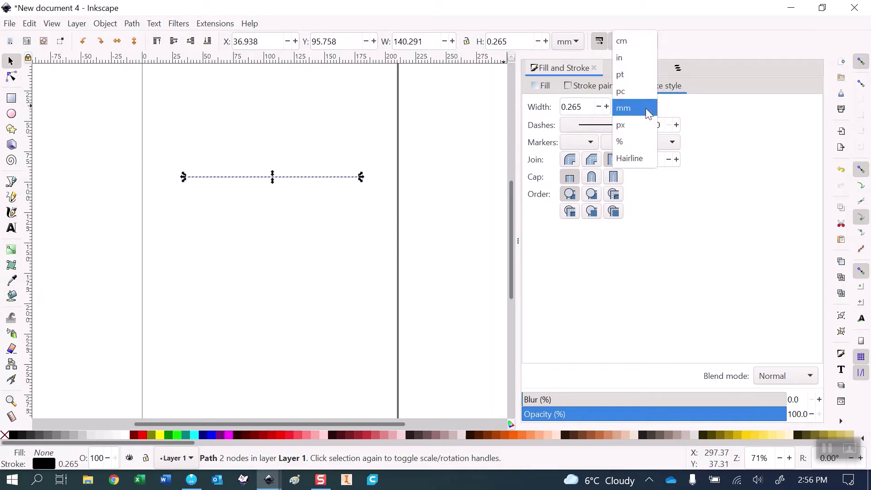
click(634, 163)
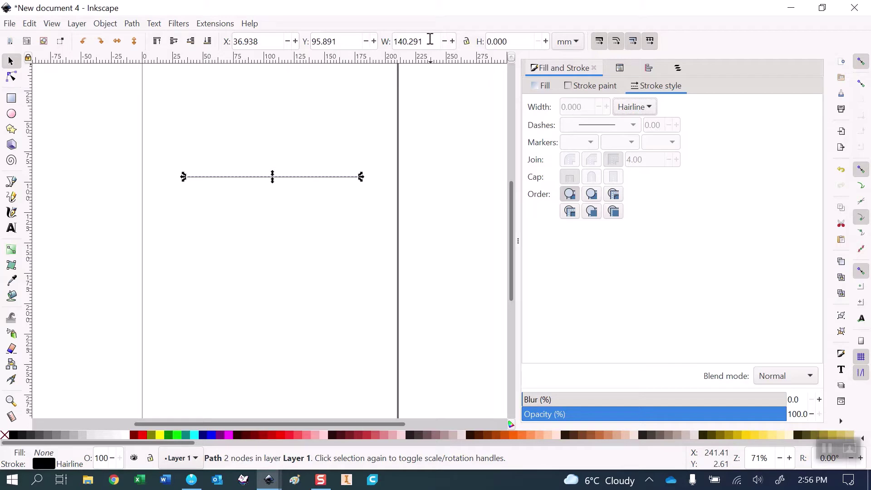
Step: Set the line's width to exactly 100 mm
drag(430, 41, 386, 42)
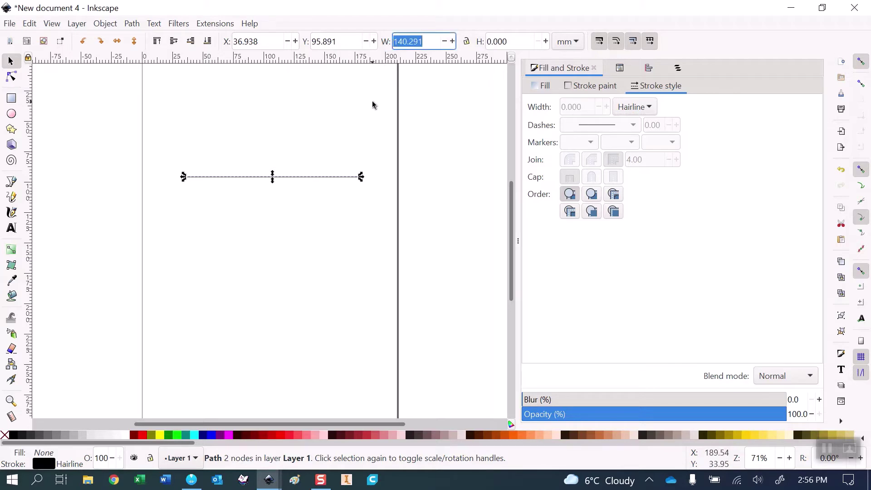
text(100)
key(Tab)
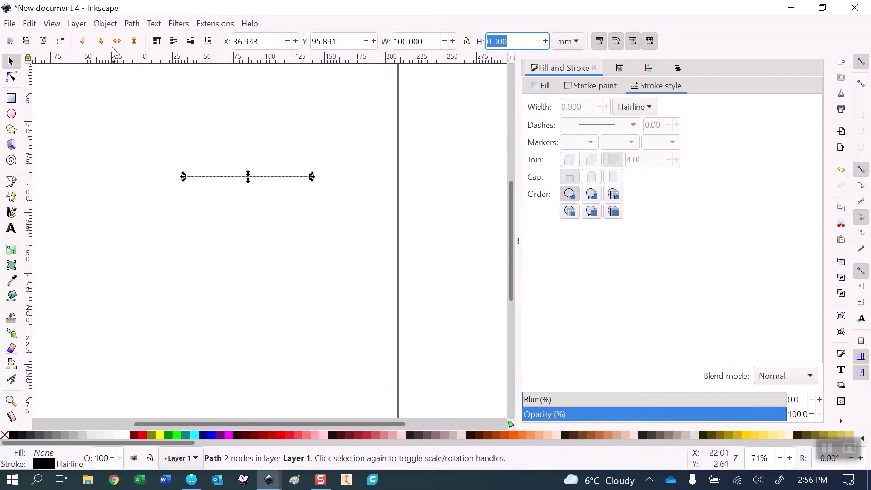
Step: Add the Ruler path effect to the 100 mm line, found by searching 'ruler'
click(133, 25)
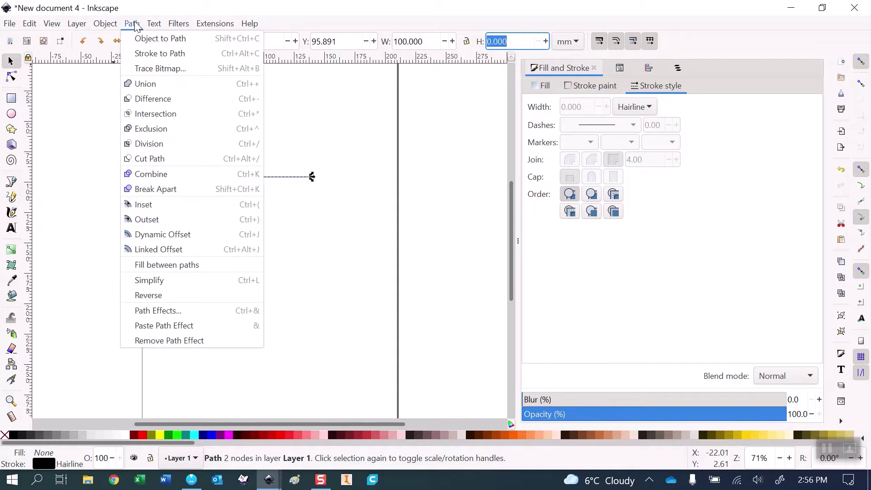
click(178, 313)
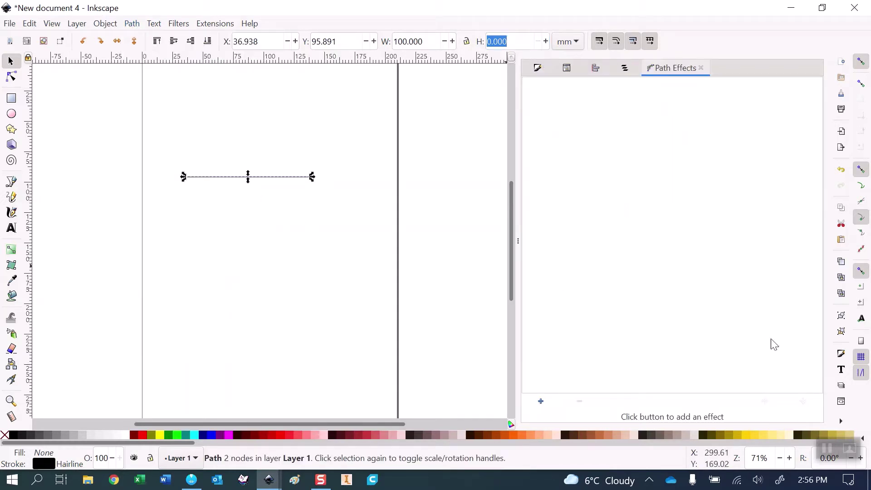
click(541, 401)
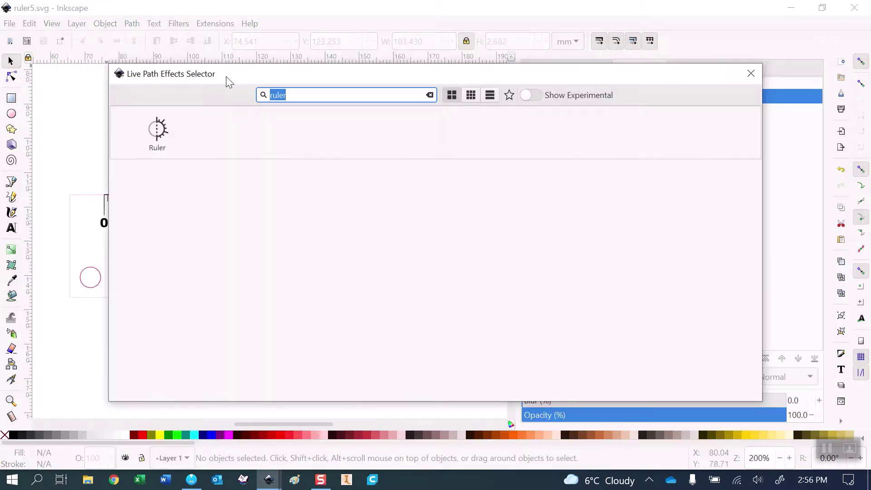
click(430, 94)
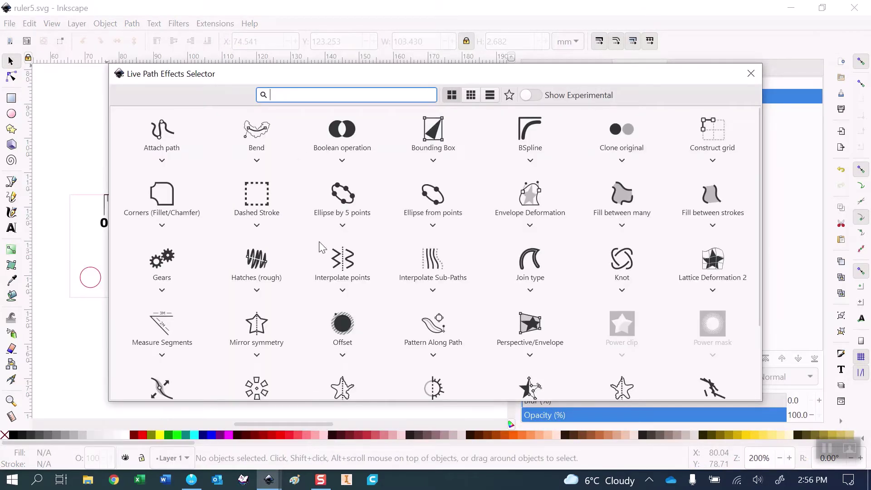
scroll(430, 271, down, 3)
scroll(430, 271, up, 3)
text(ruler)
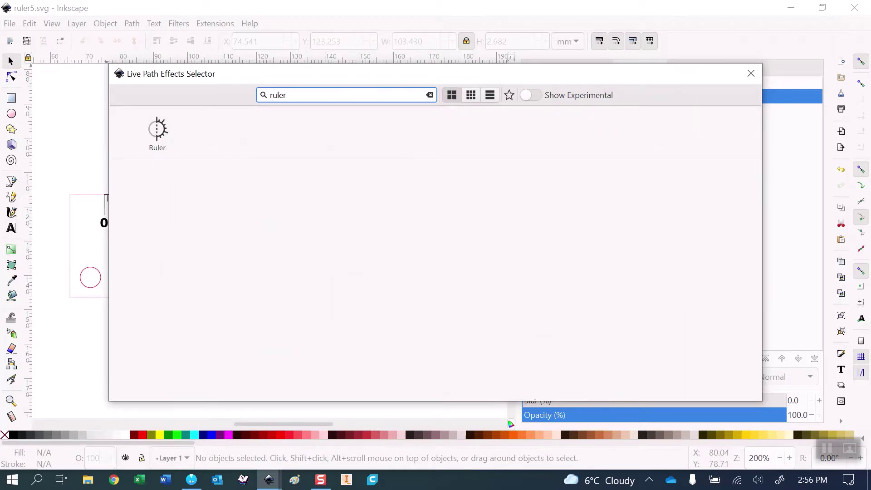
click(157, 130)
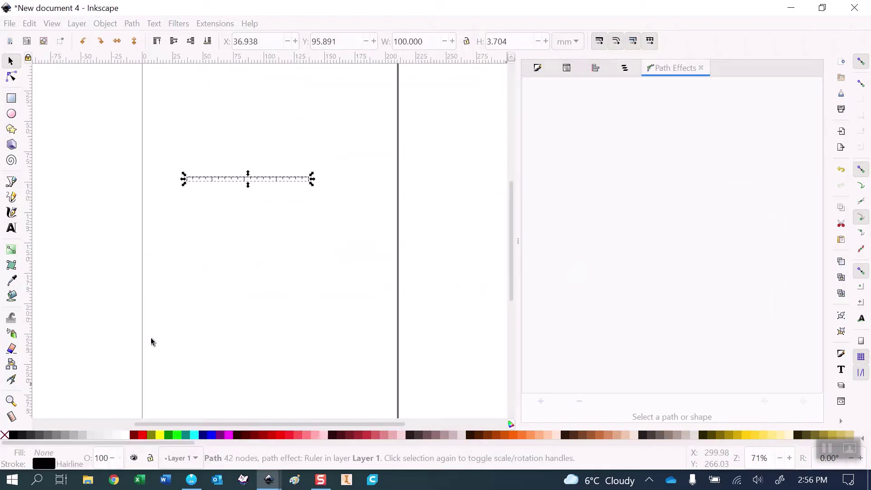
Step: Set the Ruler effect's marks to millimetres with 1 mm spacing
scroll(187, 183, up, 2)
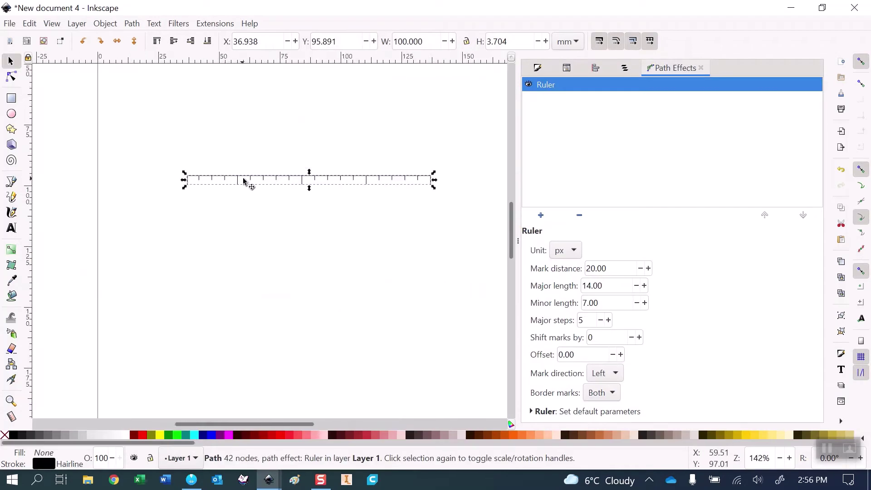
scroll(248, 182, up, 1)
drag(329, 222, 258, 258)
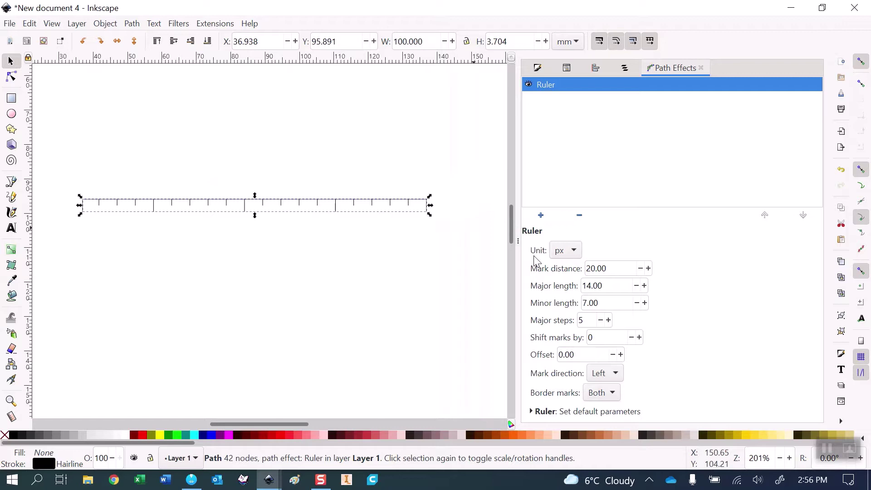
click(574, 255)
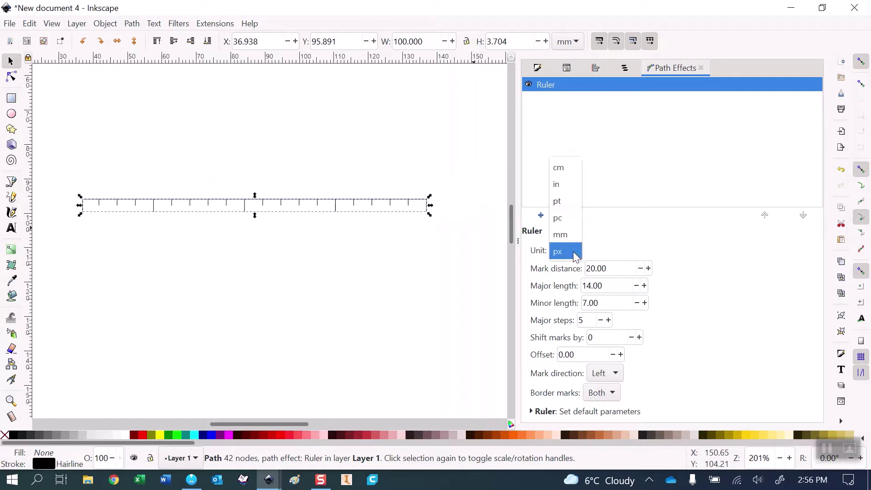
click(562, 236)
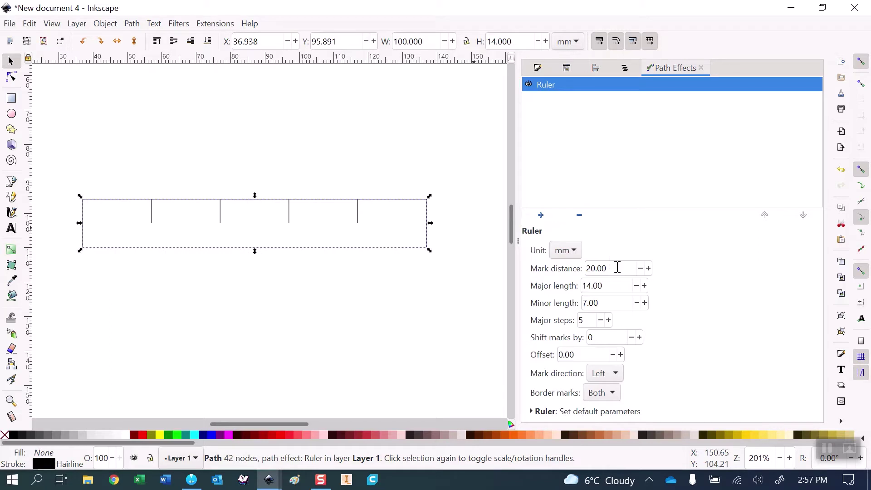
double_click(618, 268)
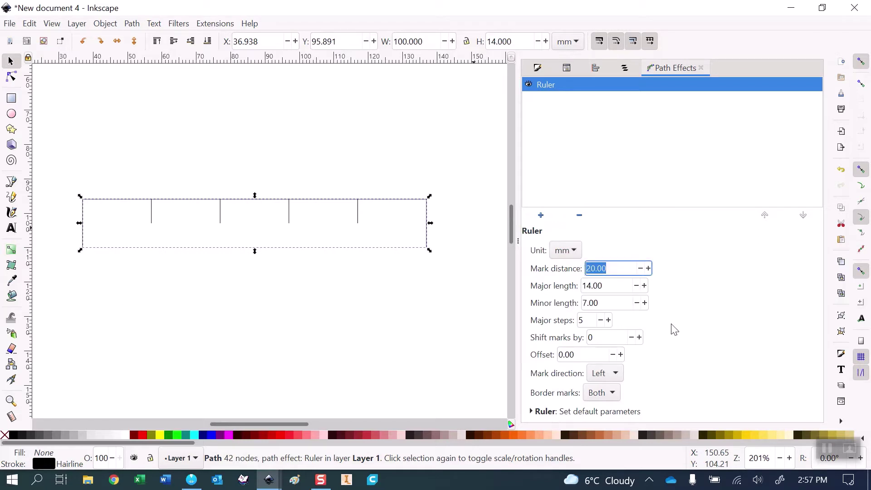
text(1)
key(Tab)
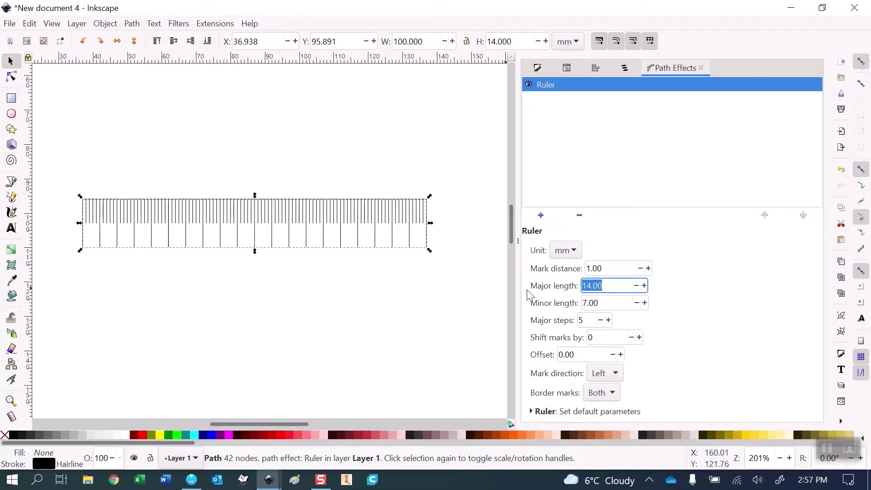
Step: Set the major tick length to 4 mm and minor length to 2 mm
text(4)
key(Tab)
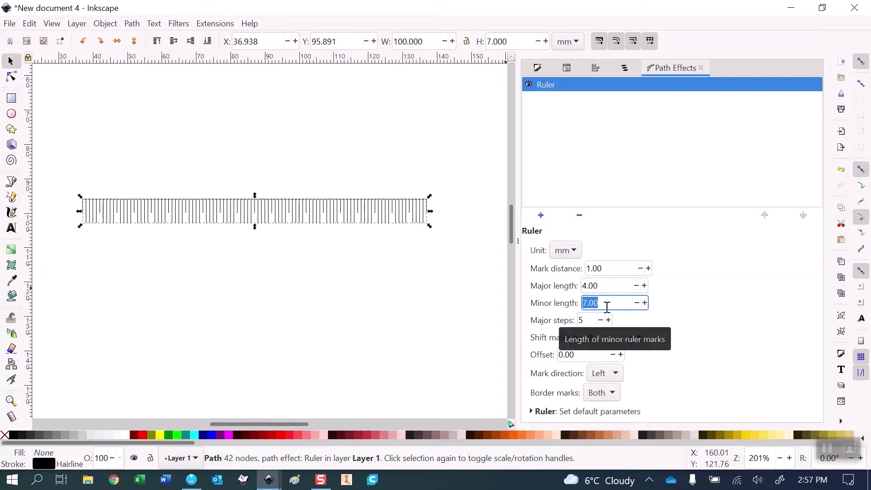
text(2)
key(Tab)
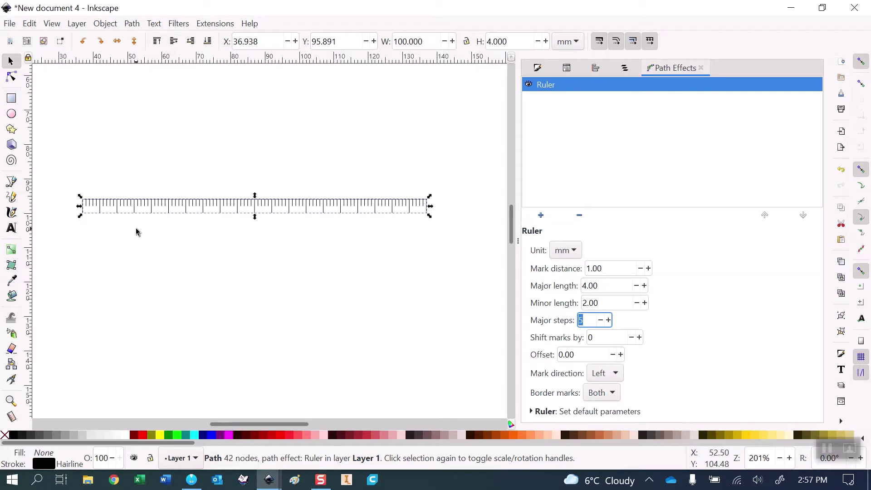
Step: Set ruler major length 6, minor length 0 and major steps 10, then deselect
key(Return)
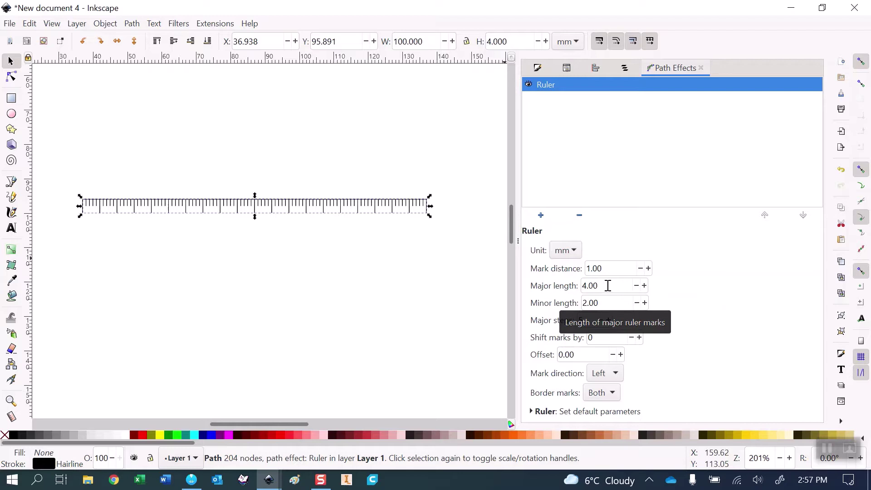
drag(608, 286, 576, 290)
text(6)
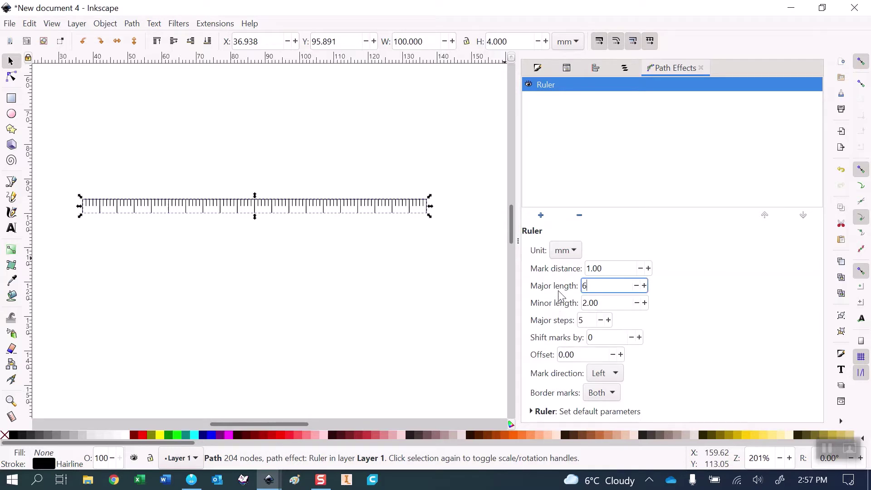
key(Tab)
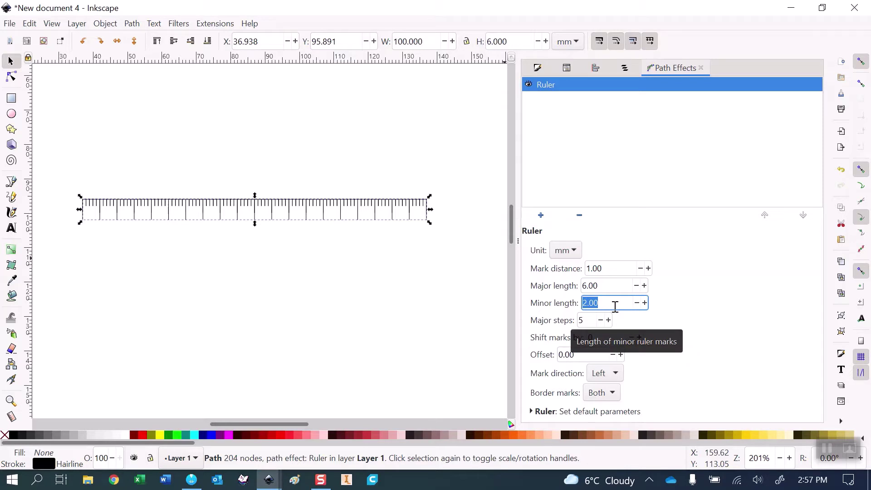
text(0)
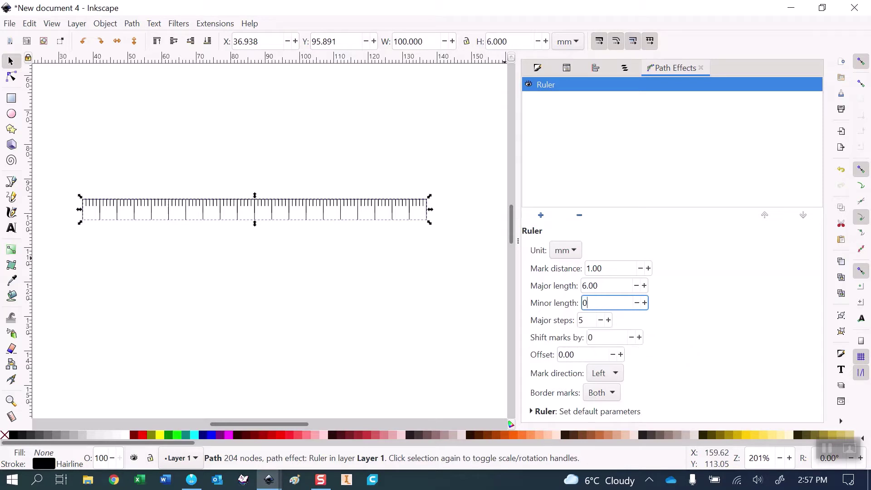
key(Tab)
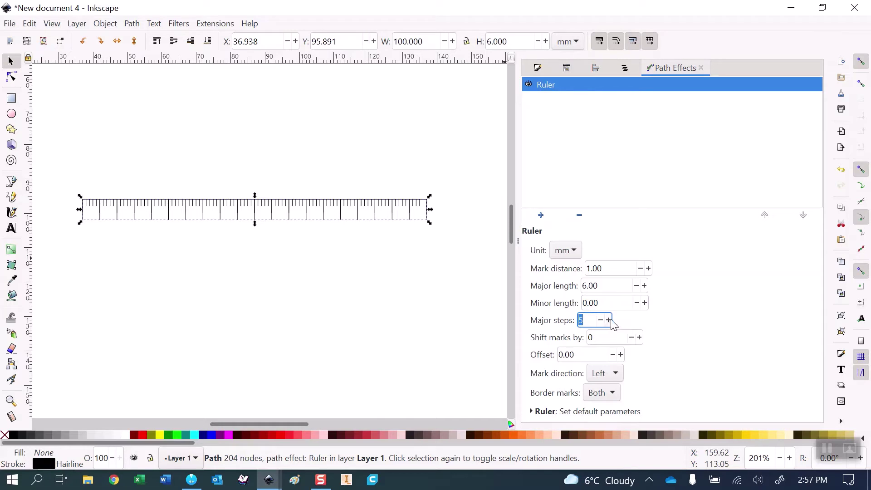
click(609, 320)
click(609, 319)
click(609, 320)
click(609, 320)
click(608, 320)
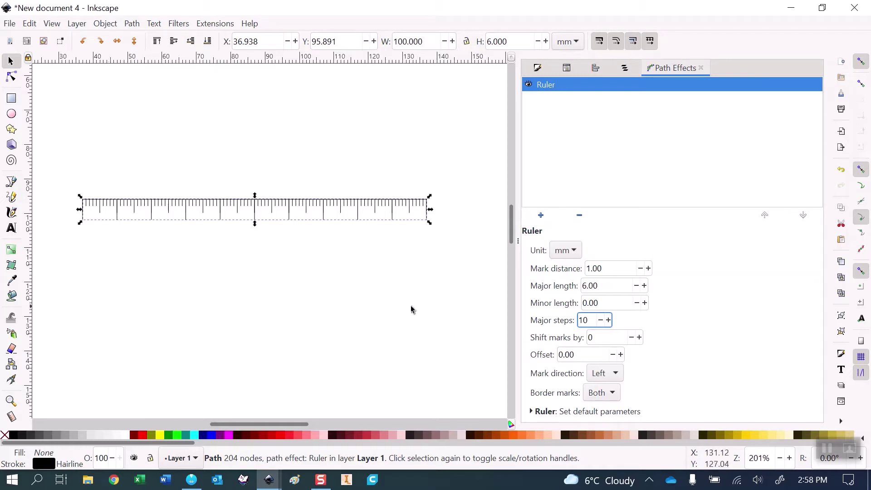
click(316, 313)
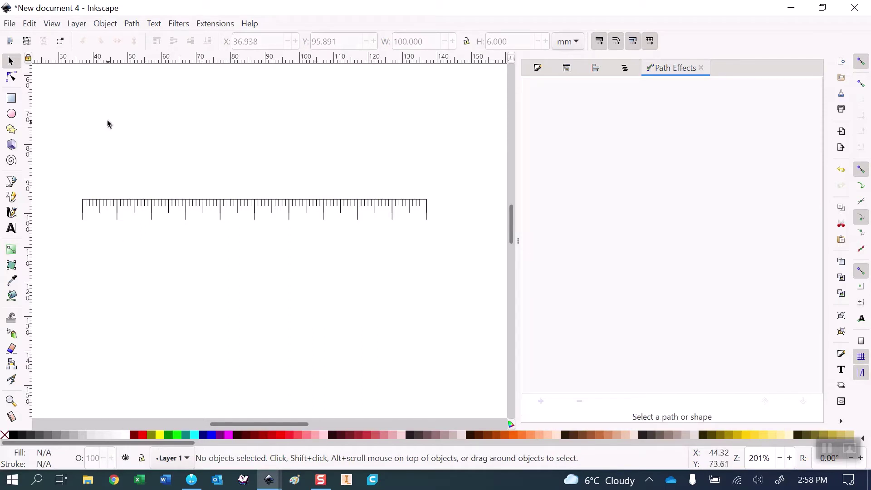
Step: Draw a rectangle around the ruler and size it to 120 × 30 mm
click(12, 101)
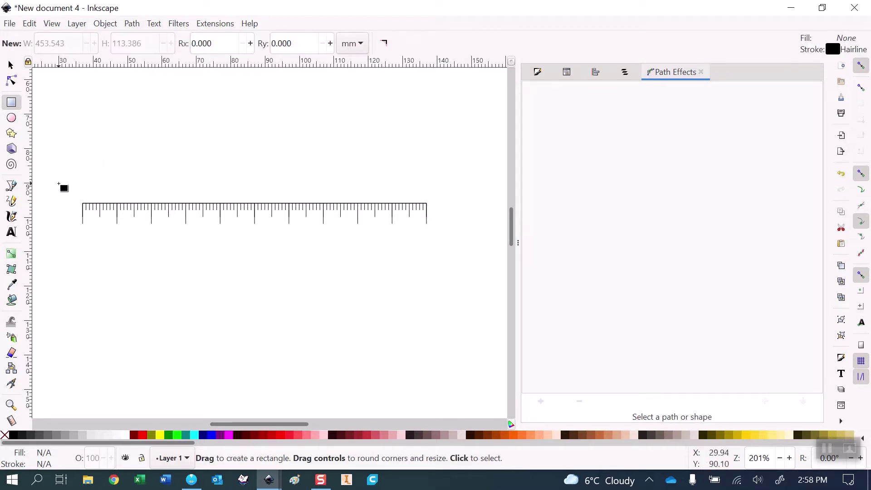
drag(58, 184, 463, 289)
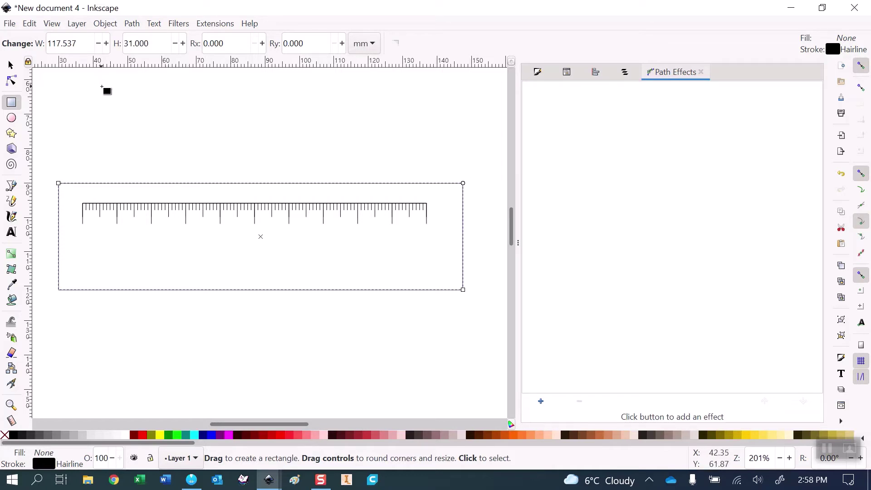
triple_click(86, 41)
text(120)
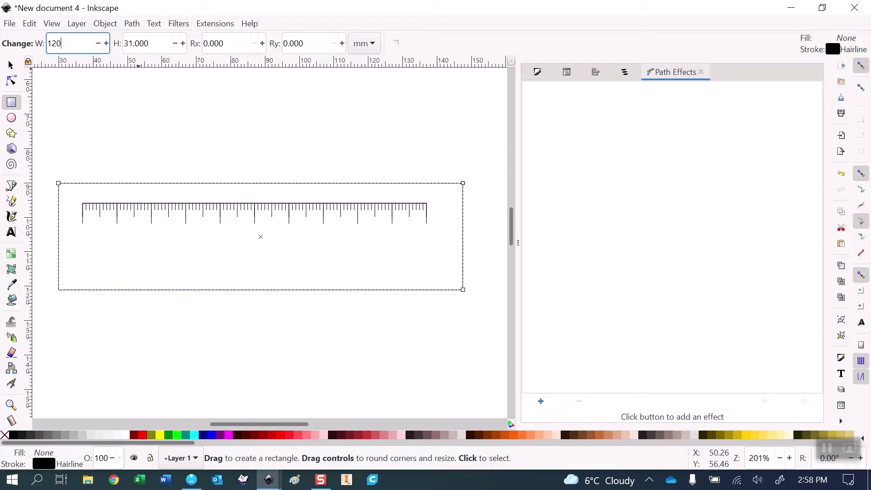
key(Tab)
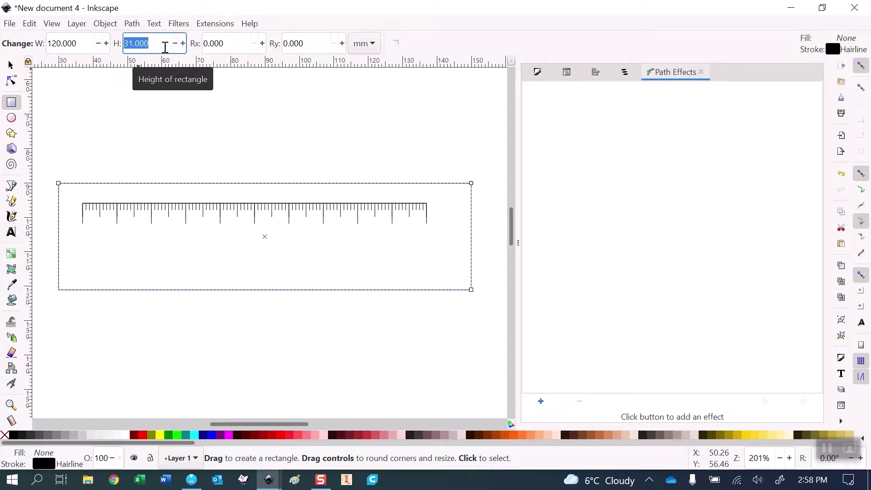
text(30)
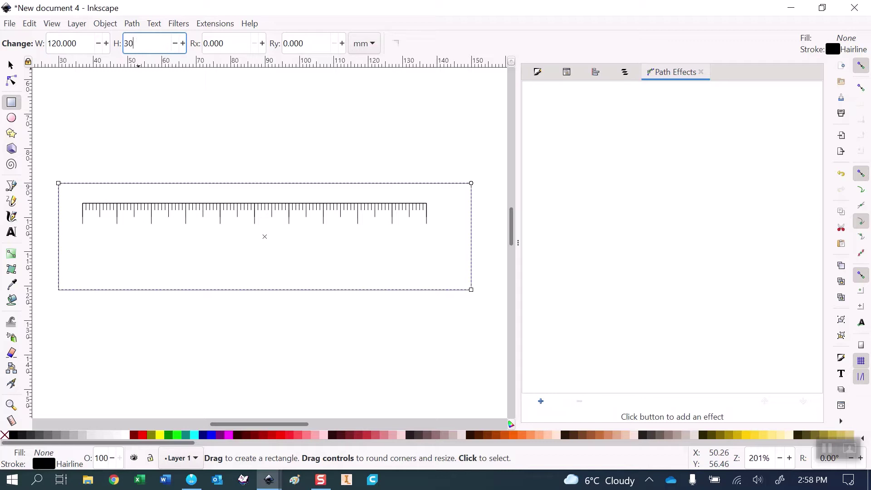
key(Tab)
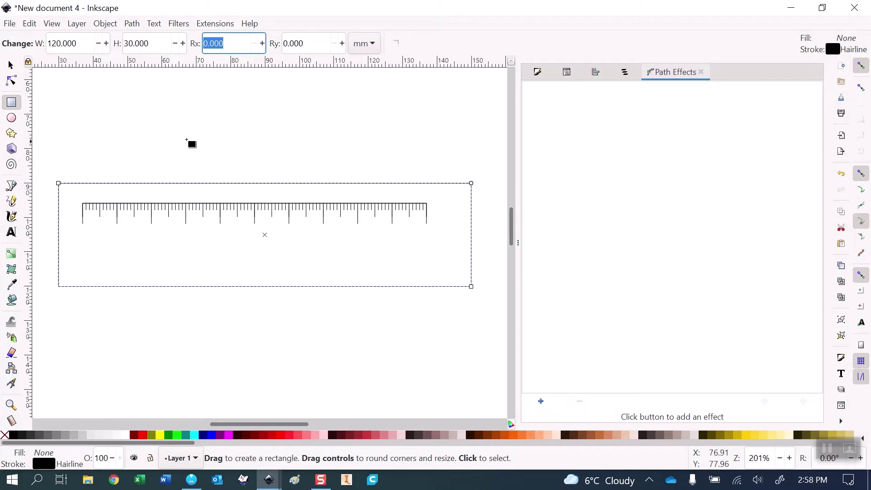
Step: Box-select the ruler tick marks, then add the 120 × 30 mm rectangle to the selection
click(11, 65)
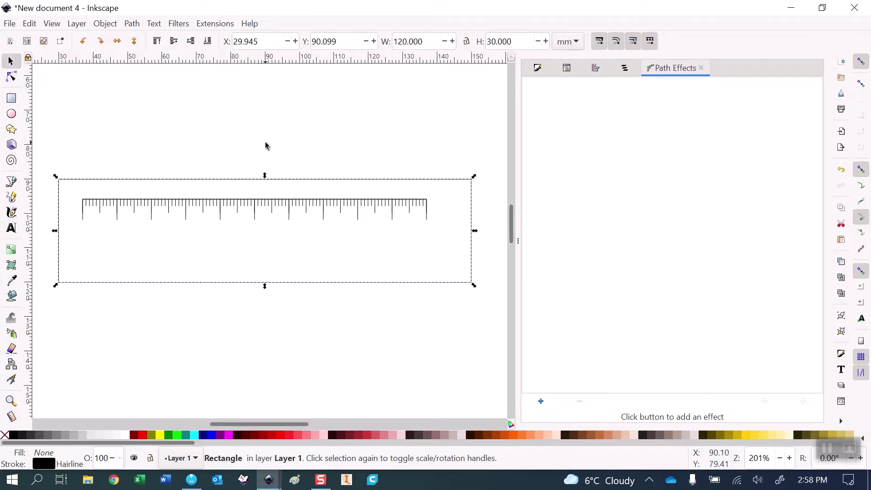
click(353, 323)
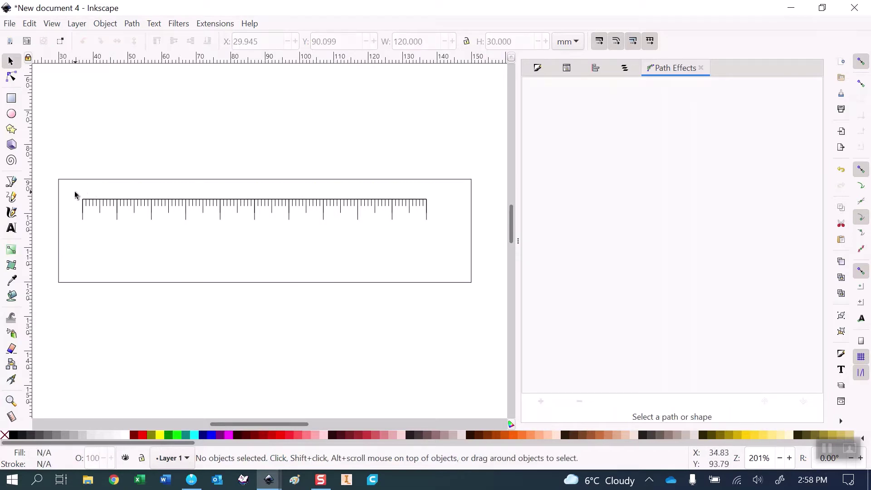
drag(72, 193, 436, 235)
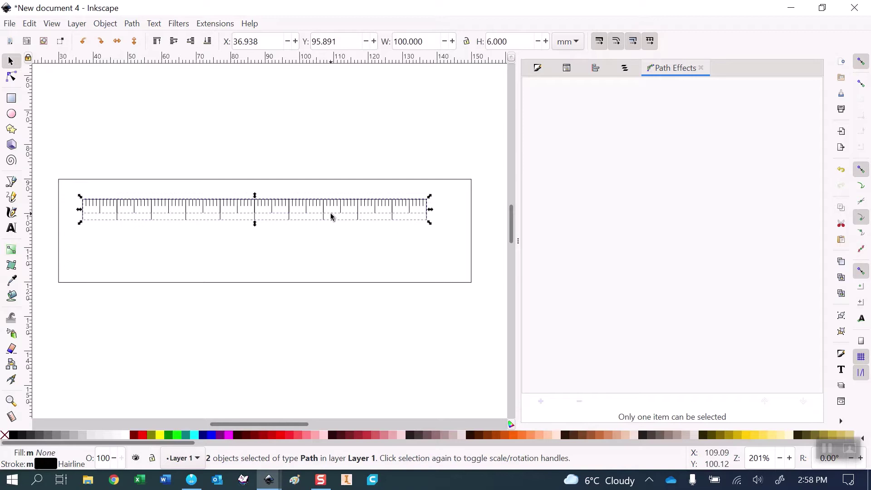
key(shift)
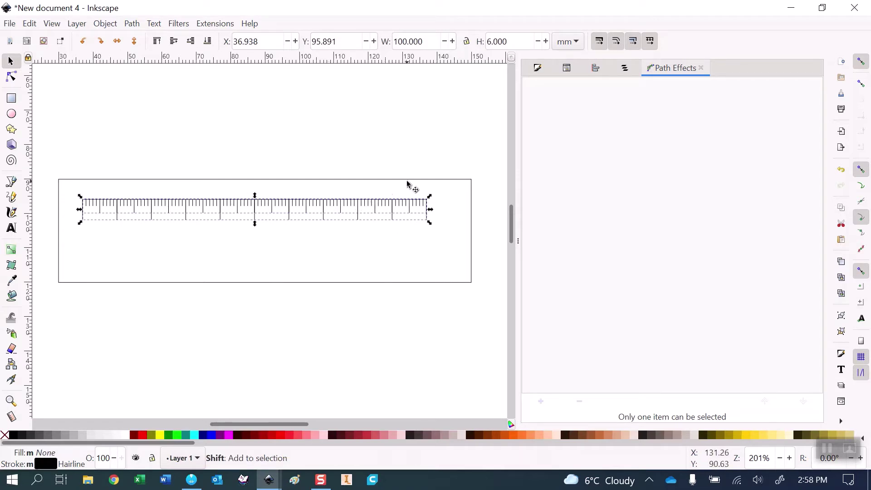
shift+click(403, 183)
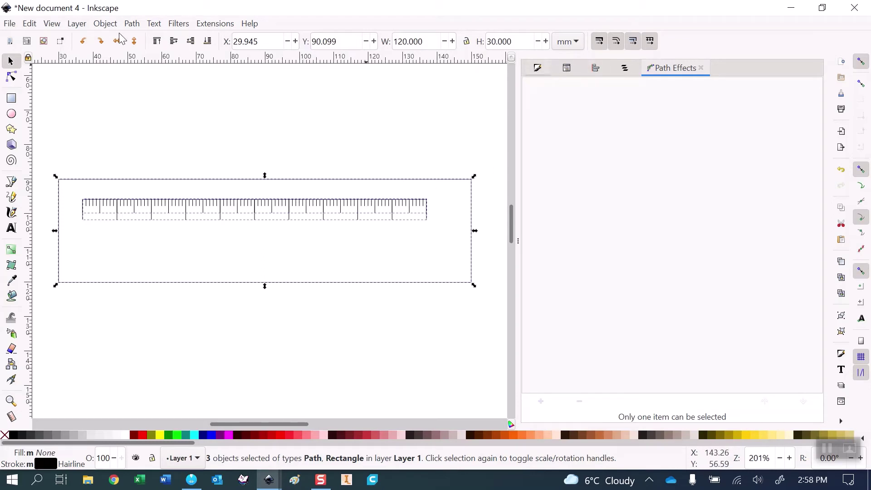
Step: Centre the ruler horizontally on the rectangle and align their top edges, relative to Last selected
click(132, 26)
mouse_move(114, 25)
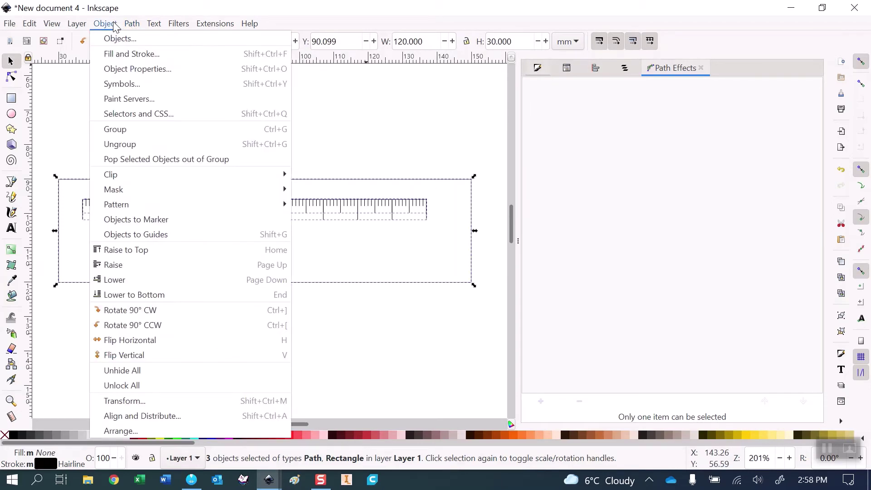
click(173, 416)
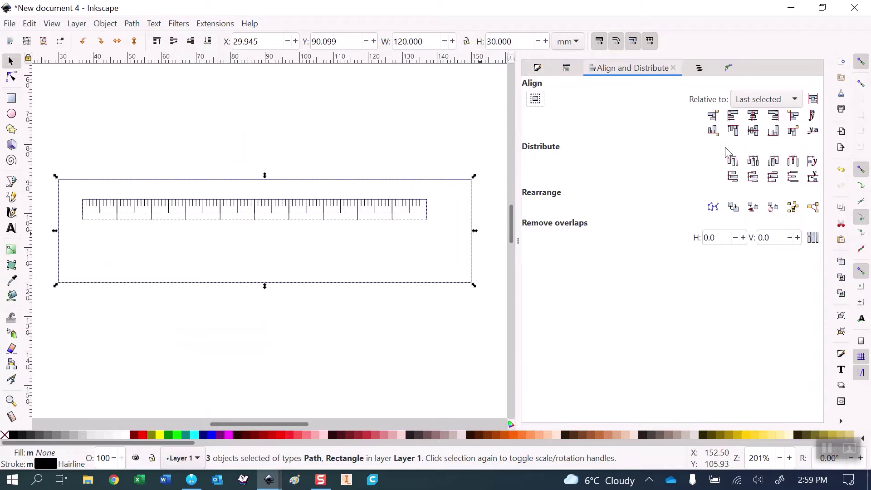
click(752, 99)
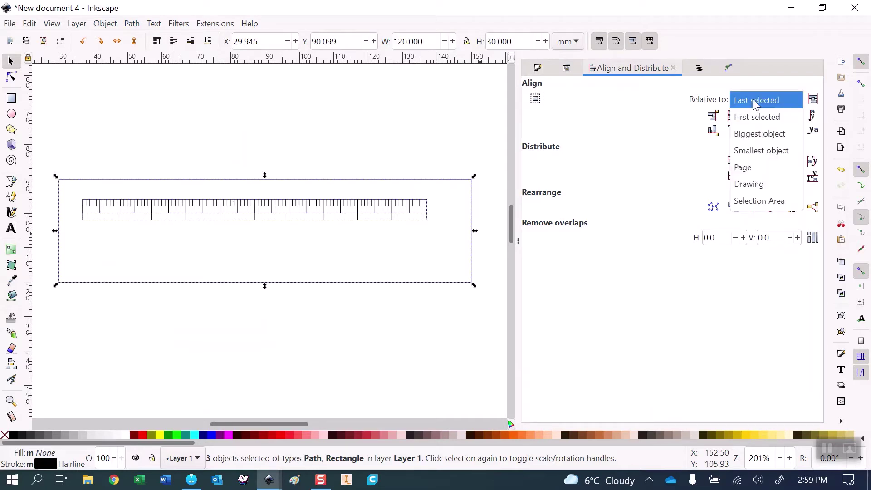
click(763, 105)
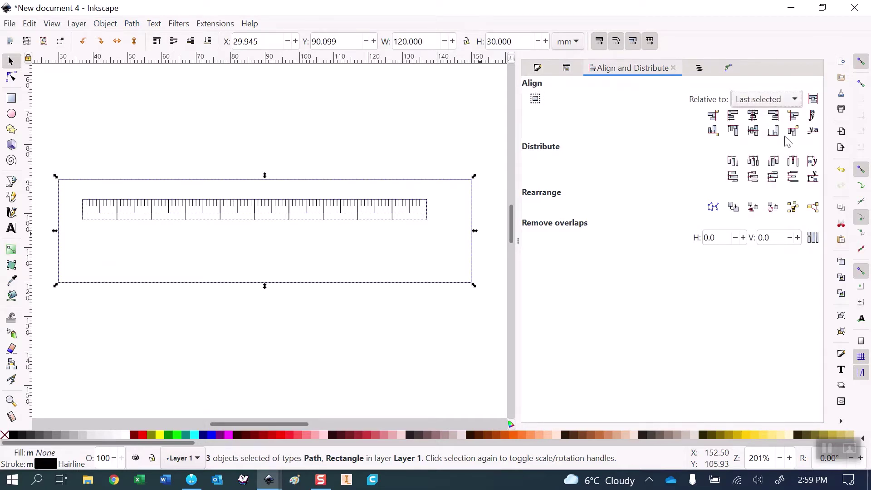
click(754, 116)
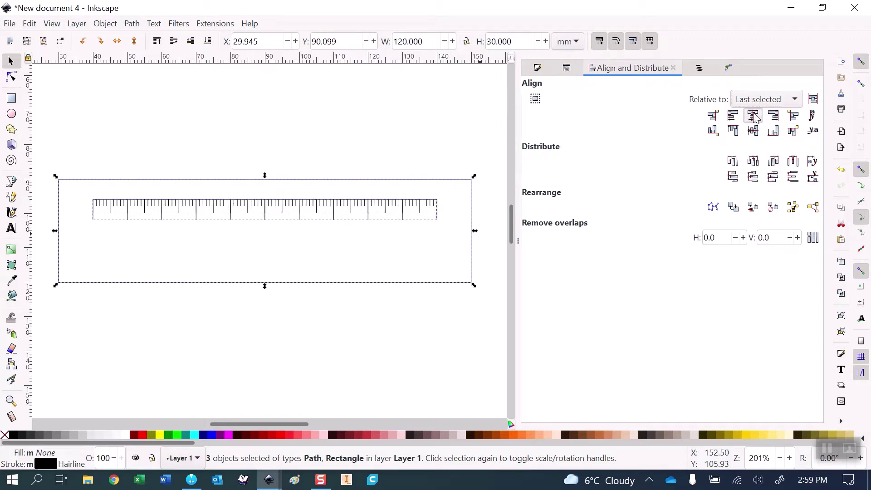
click(733, 131)
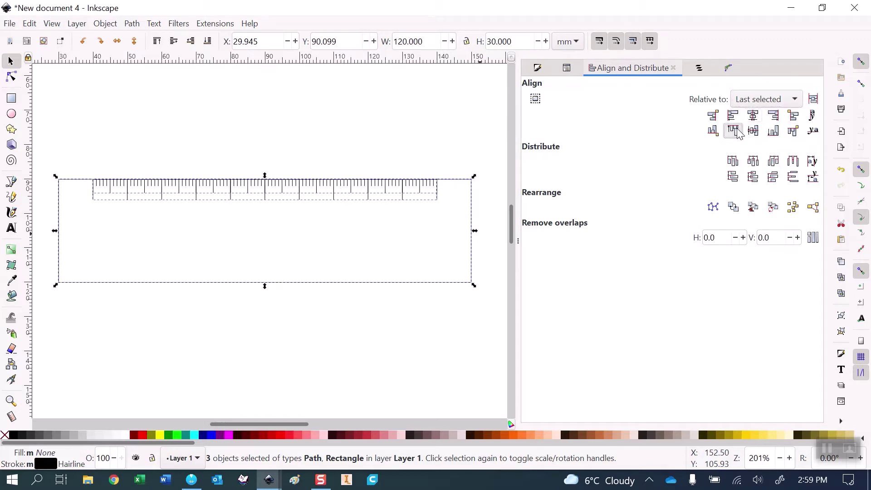
click(212, 315)
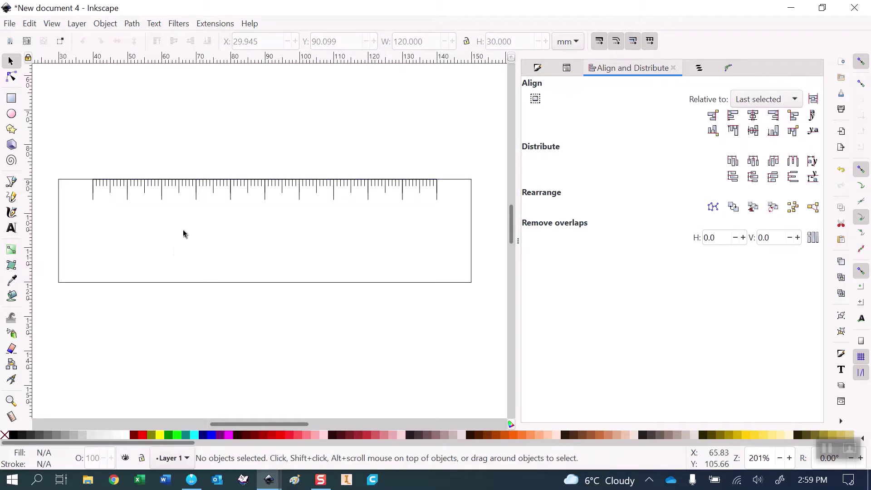
Step: Type a '0' label in the ruler rectangle and make it Bold at 10 pt
click(11, 228)
click(74, 230)
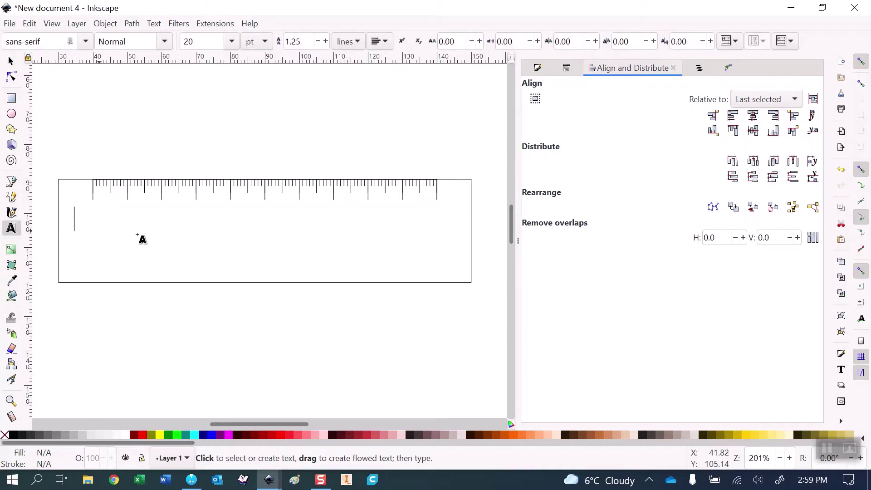
text(0)
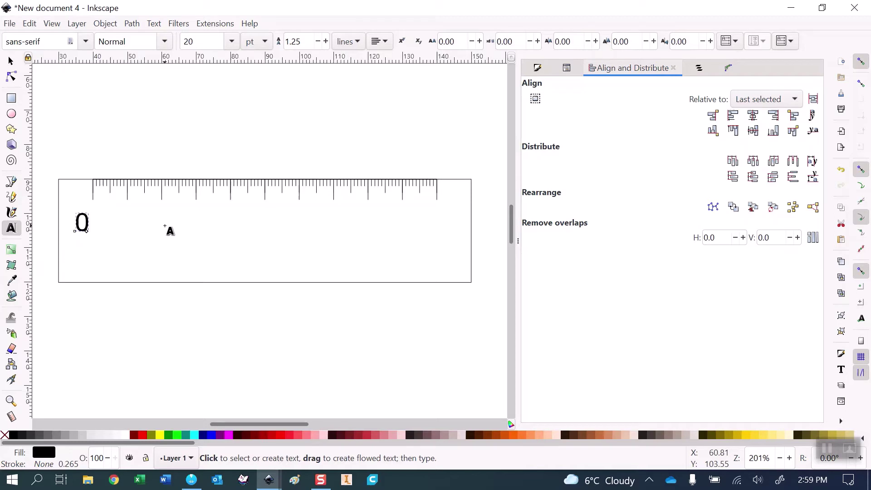
click(164, 41)
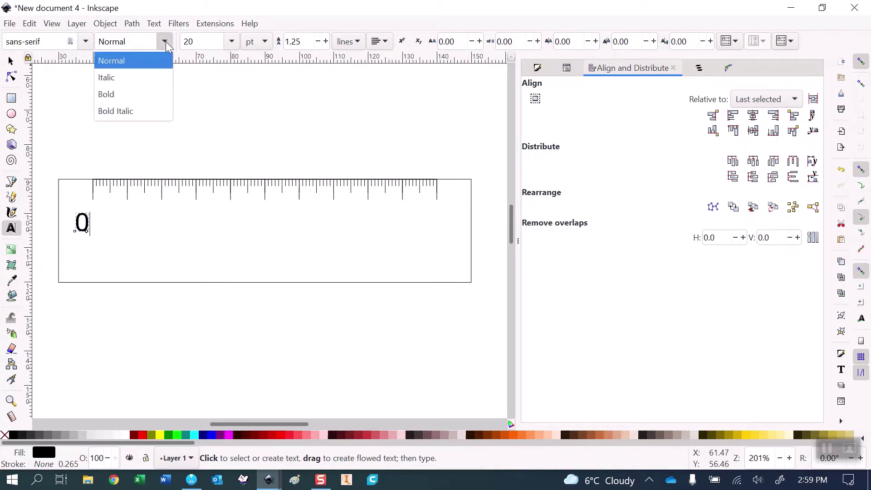
click(138, 93)
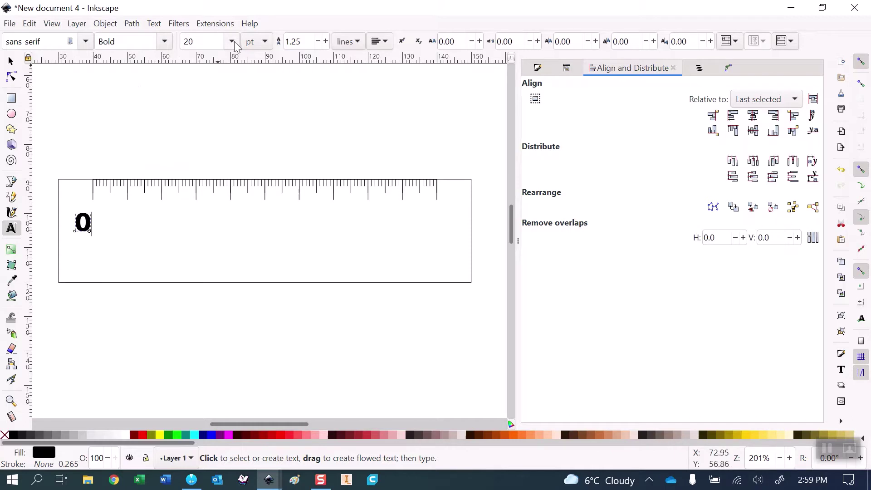
double_click(210, 40)
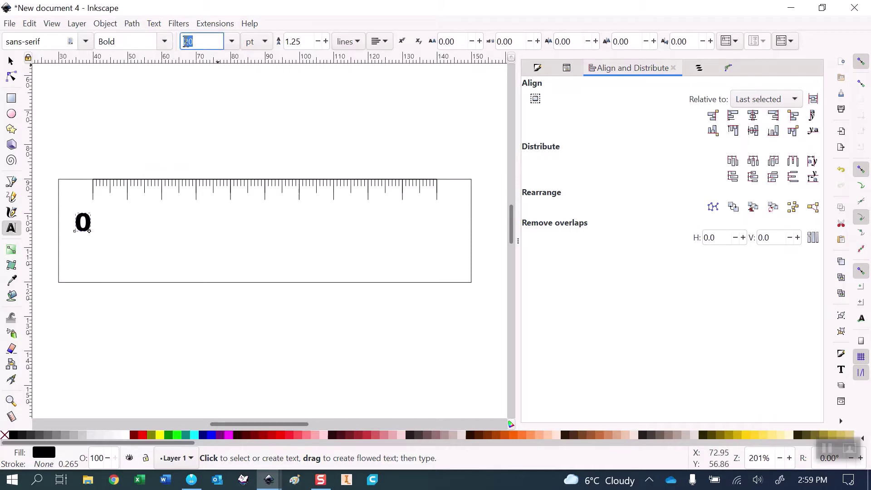
text(10)
key(Return)
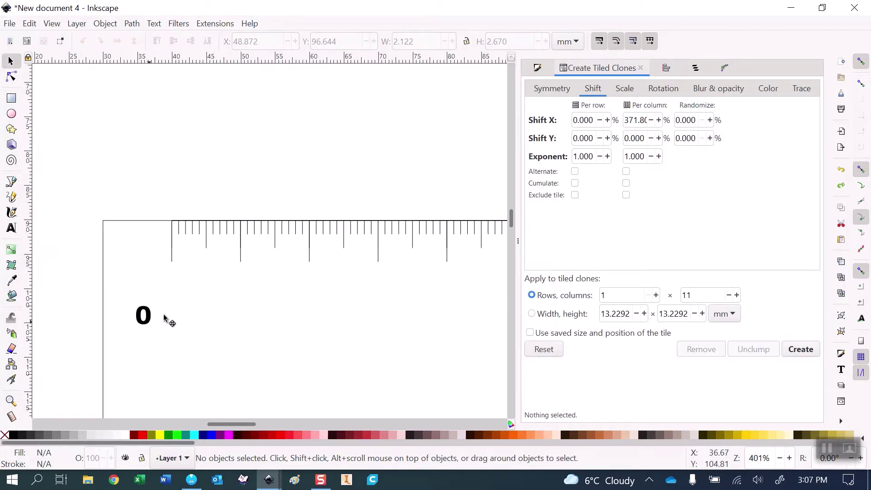
Step: Drag the 0 label under the first long tick, fine-tuning it to X 38.852, Y 96.941 mm
drag(152, 324, 181, 286)
scroll(181, 286, up, 2)
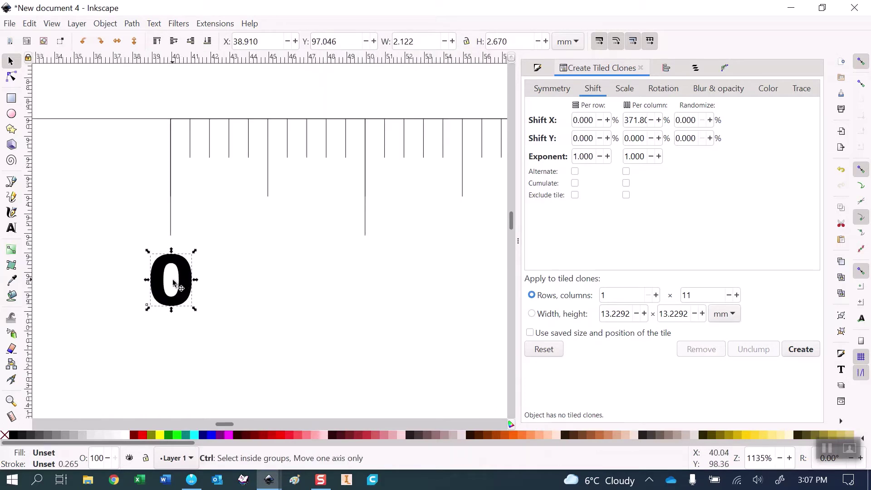
scroll(175, 280, up, 3)
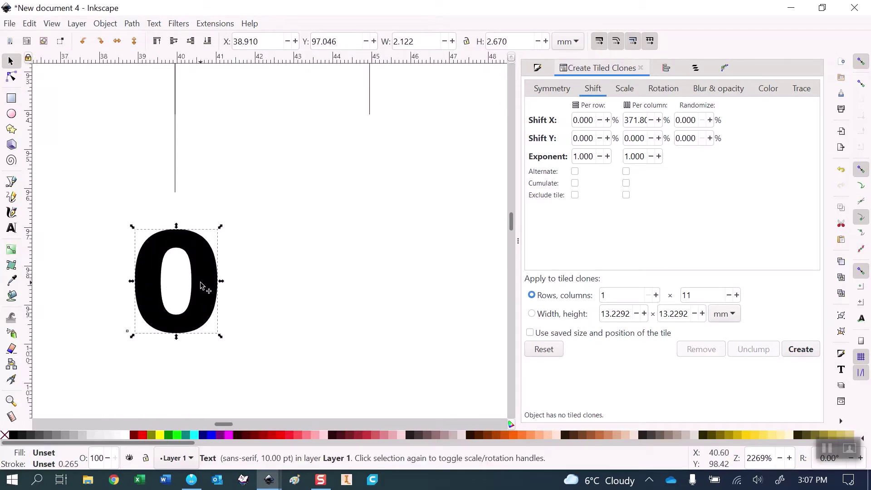
drag(202, 286, 199, 282)
scroll(222, 310, down, 4)
scroll(223, 310, down, 1)
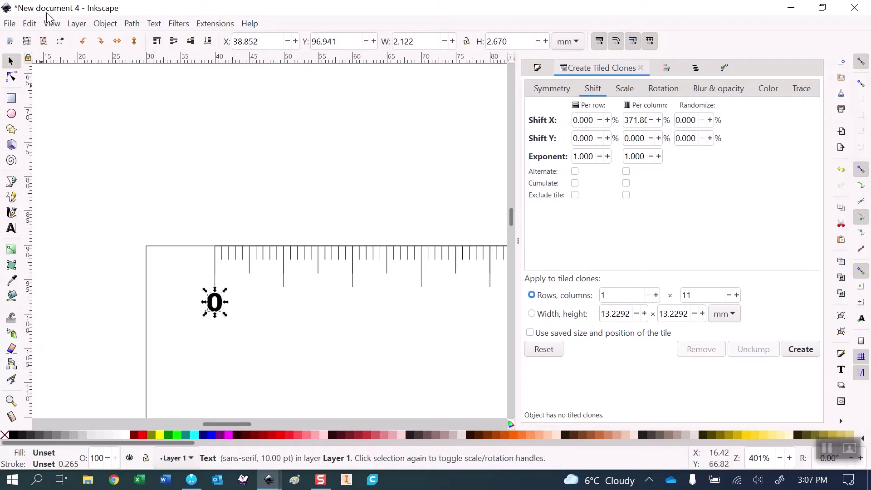
Step: Create tiled clones of the 0 in 1 row × 11 columns, one under each long tick
click(32, 25)
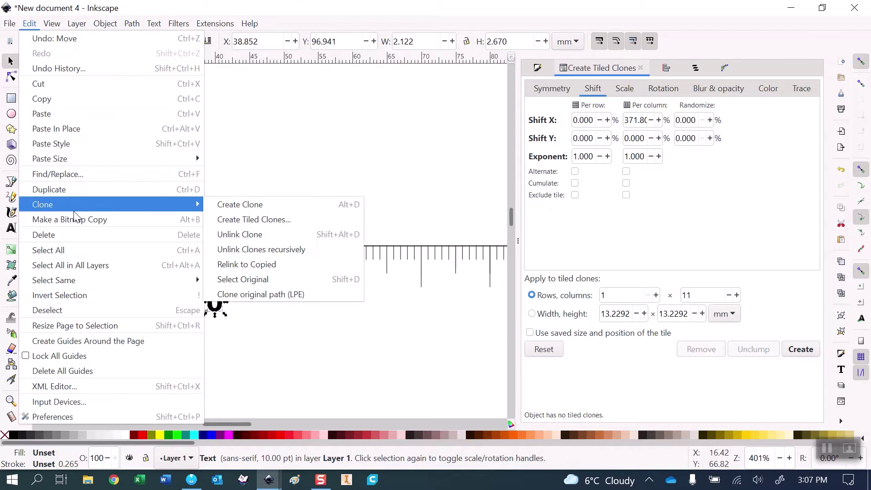
mouse_move(74, 205)
click(249, 220)
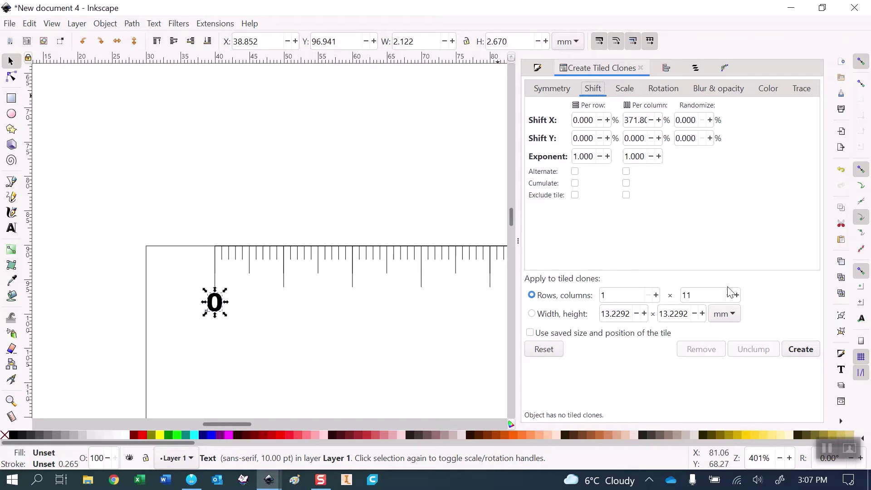
click(799, 354)
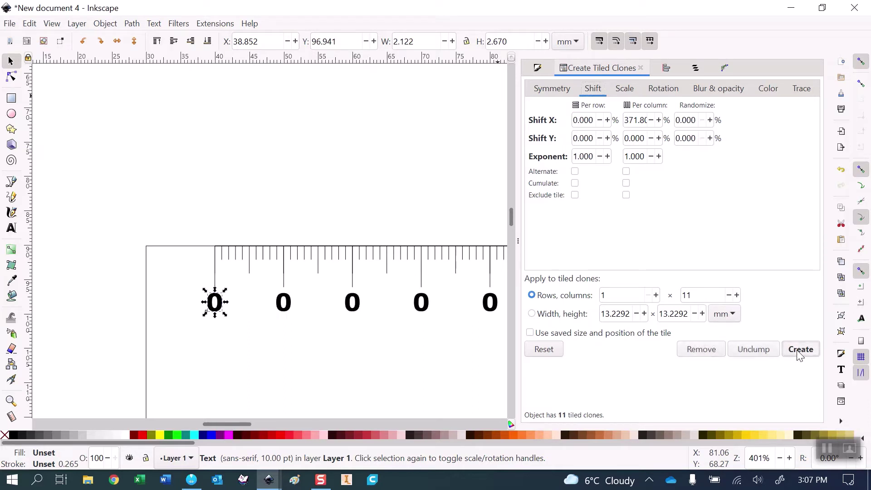
Step: Select all 11 zero clones using Select Same > Fill and Stroke
click(286, 311)
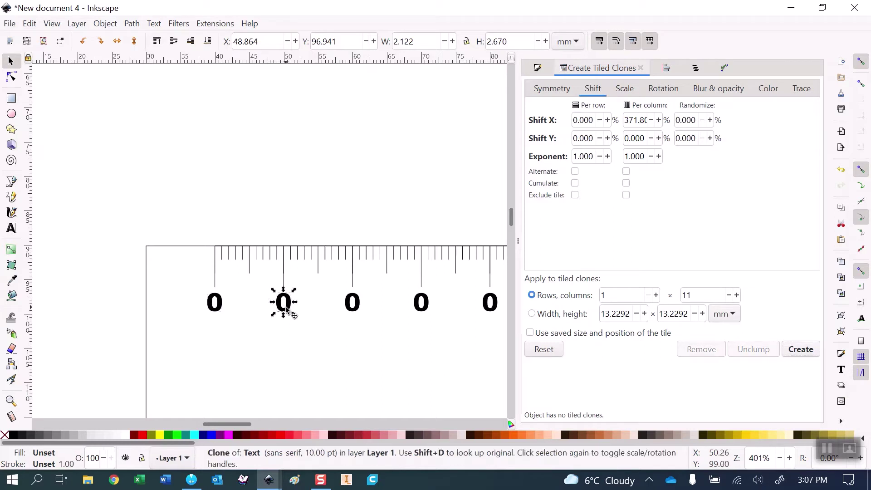
click(286, 311)
right_click(287, 311)
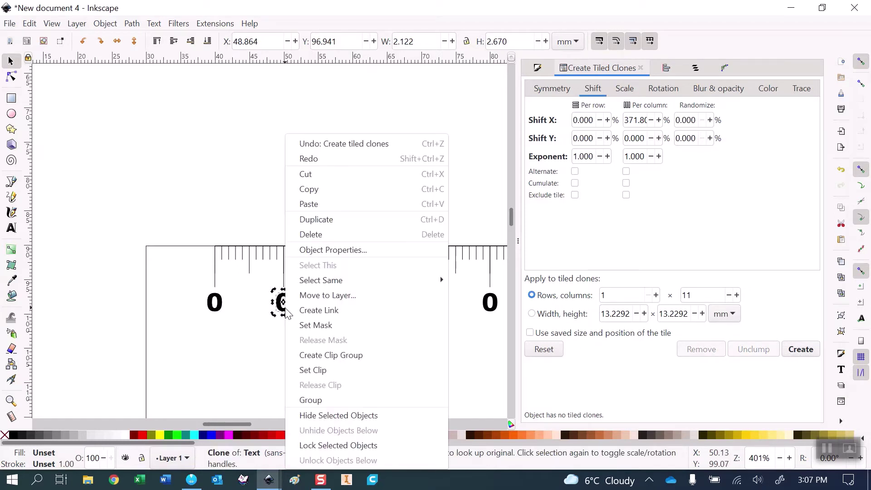
mouse_move(335, 288)
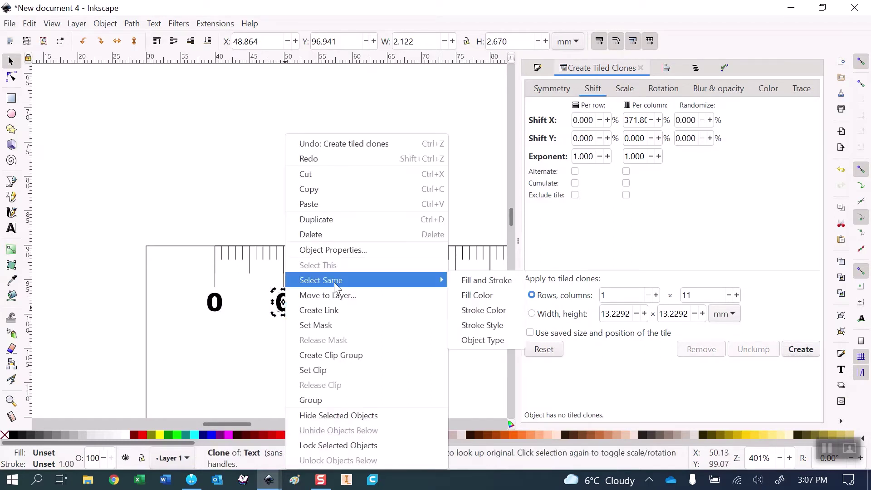
click(496, 282)
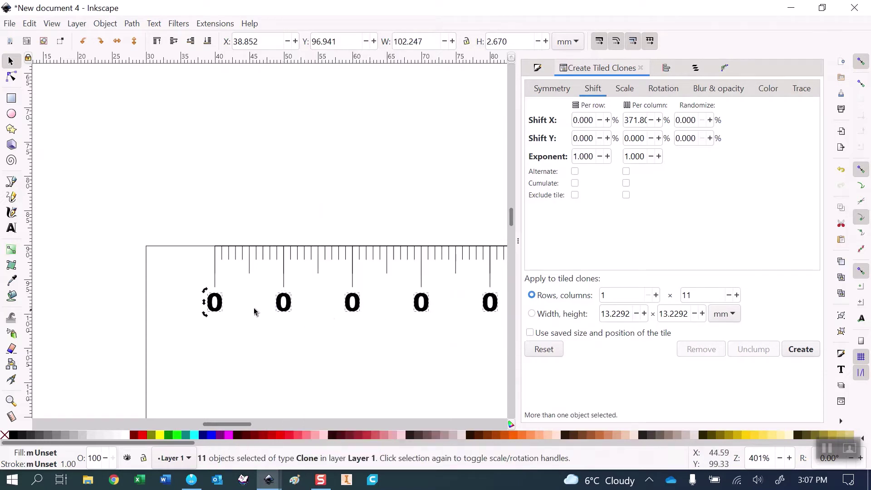
Step: Unlink the selected clones into independent text objects and deselect them
click(29, 24)
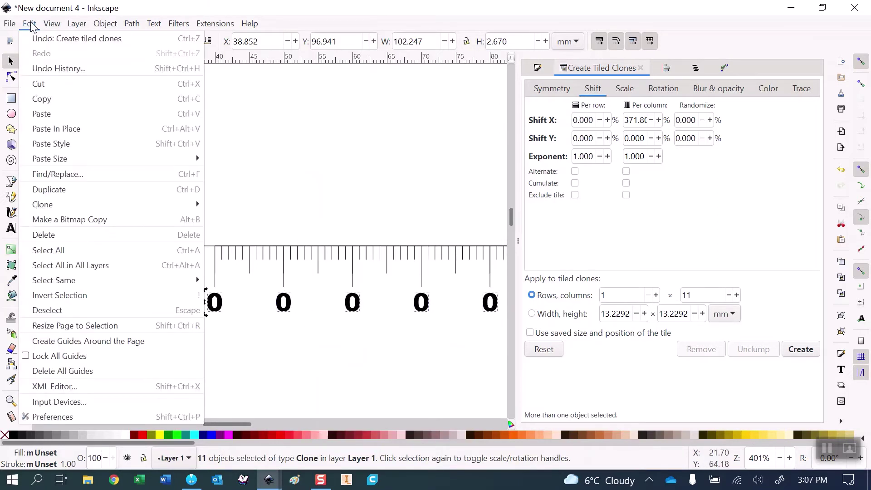
mouse_move(63, 205)
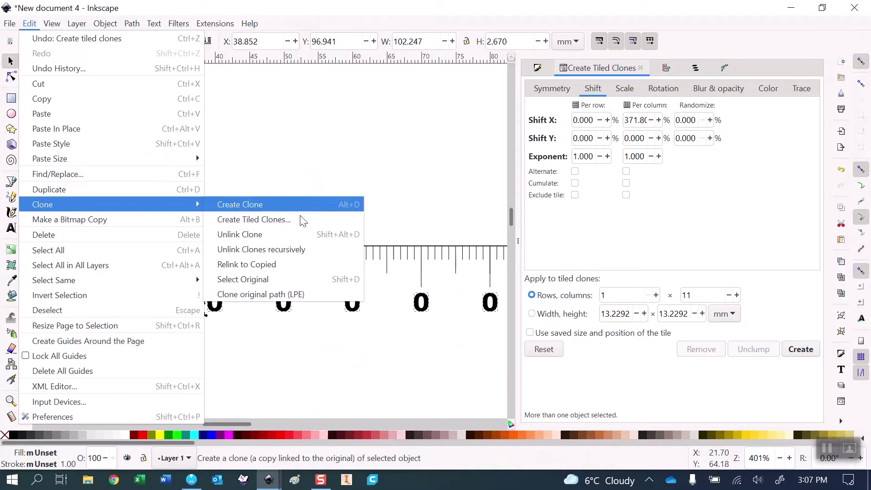
click(288, 235)
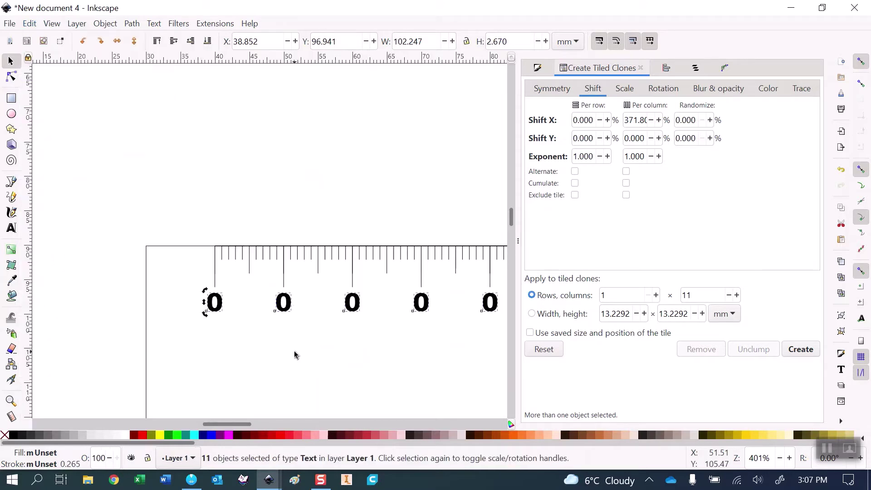
click(352, 352)
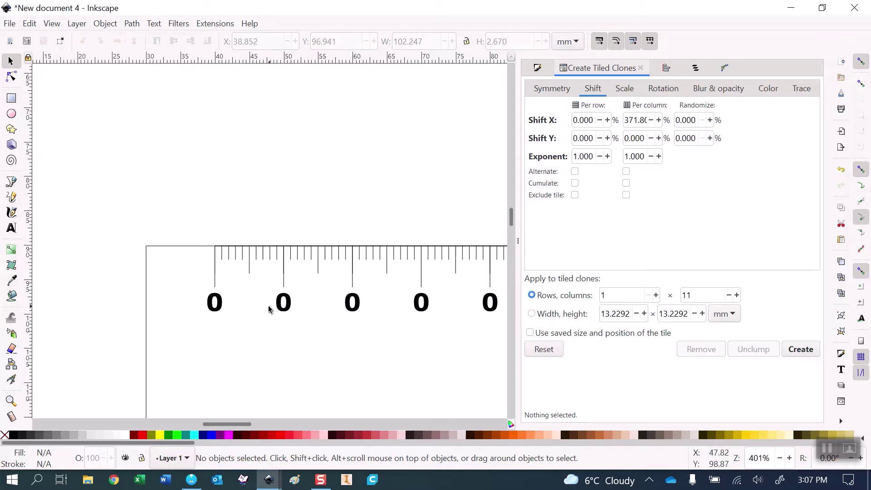
Step: Retype the zero copies as 1 through 10 along the ruler
double_click(290, 305)
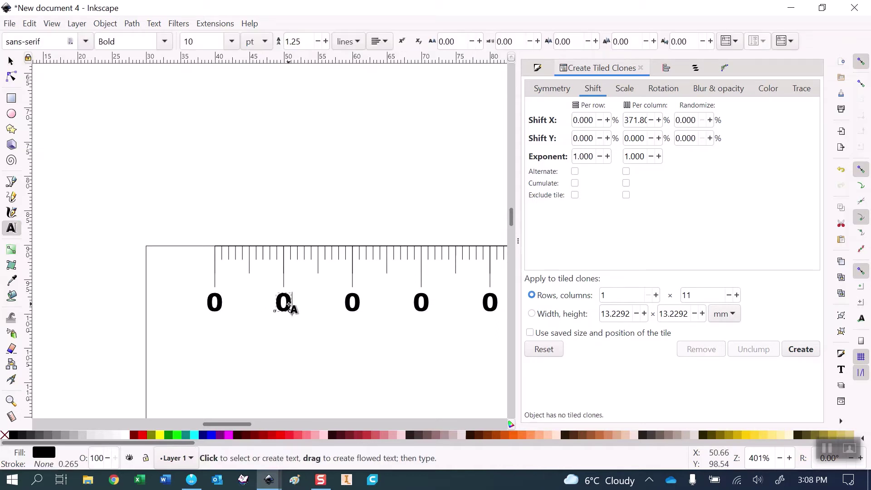
key(BackSpace)
text(1)
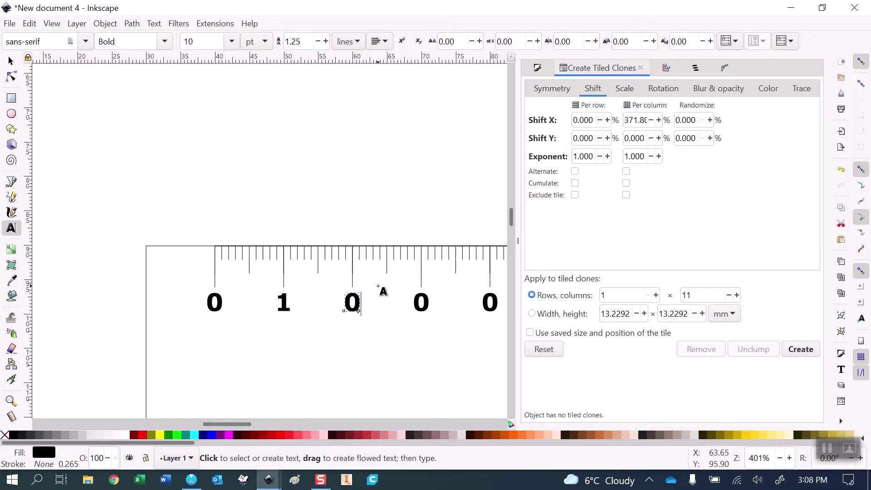
key(BackSpace)
text(2)
click(427, 318)
scroll(323, 321, right, 5)
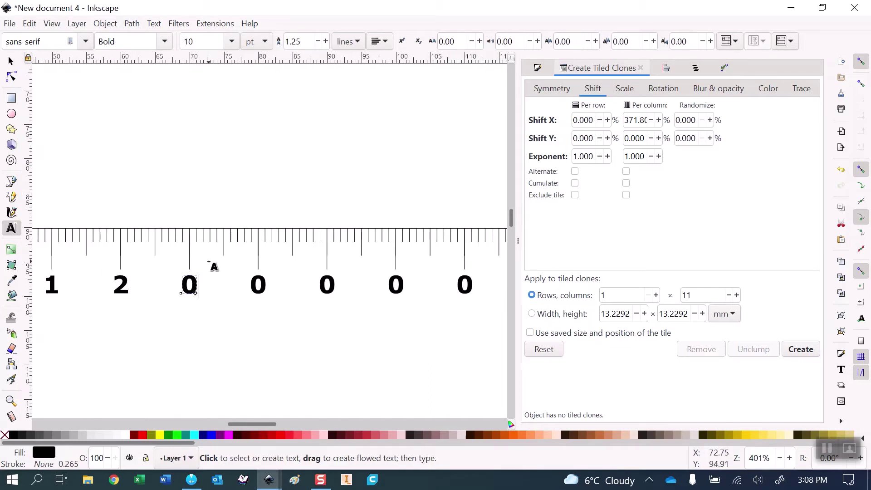
text(3456)
scroll(395, 286, right, 6)
text(78)
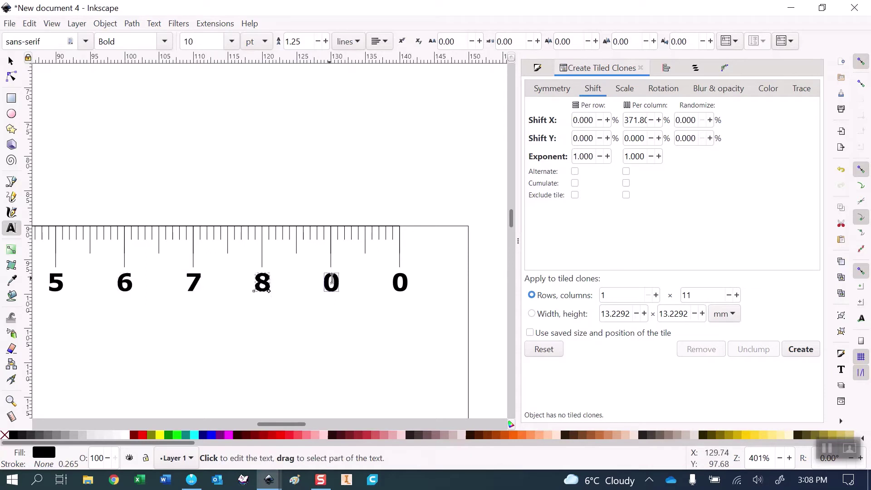
key(BackSpace)
text(9)
click(394, 282)
text(1)
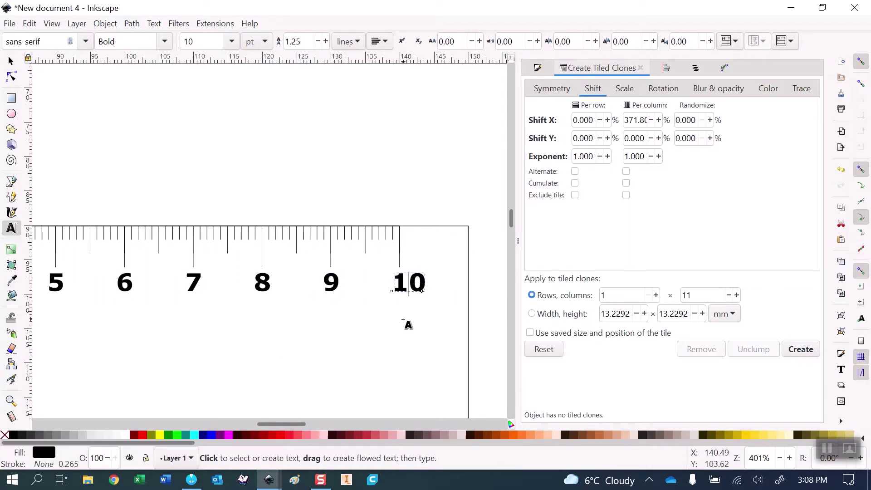
key(Escape)
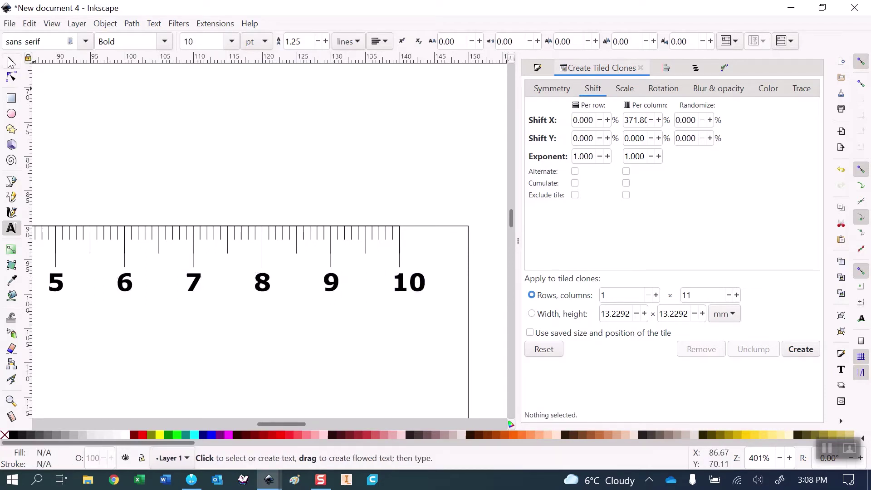
Step: Shift the 10 left to centre it under its tick and check the other labels' positions
key(s)
drag(420, 293, 405, 293)
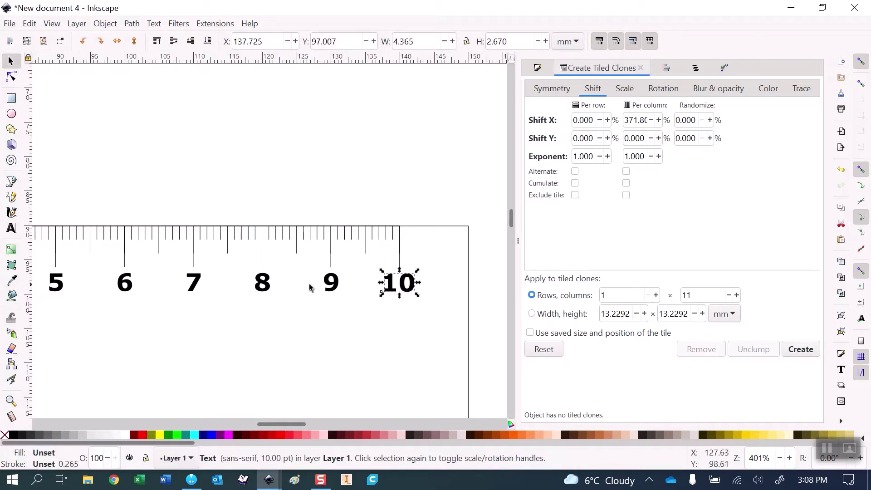
drag(256, 296, 407, 301)
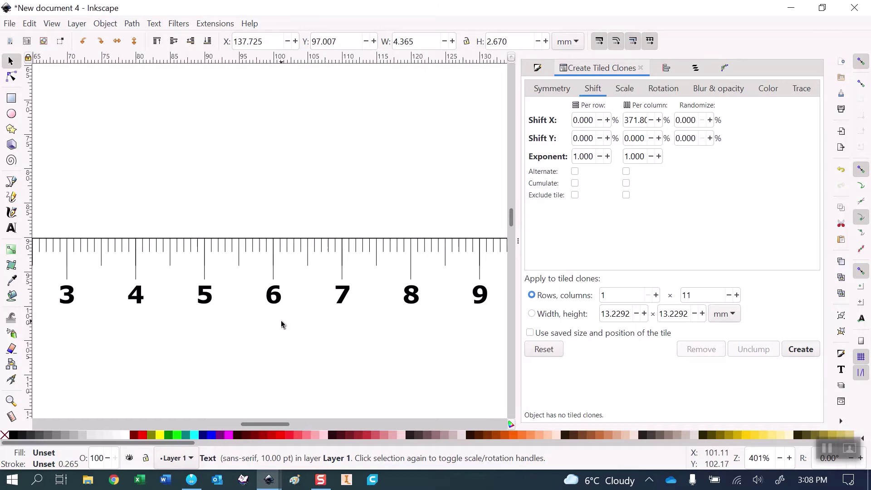
drag(284, 325, 377, 307)
drag(272, 305, 373, 270)
click(375, 268)
scroll(254, 298, left, 4)
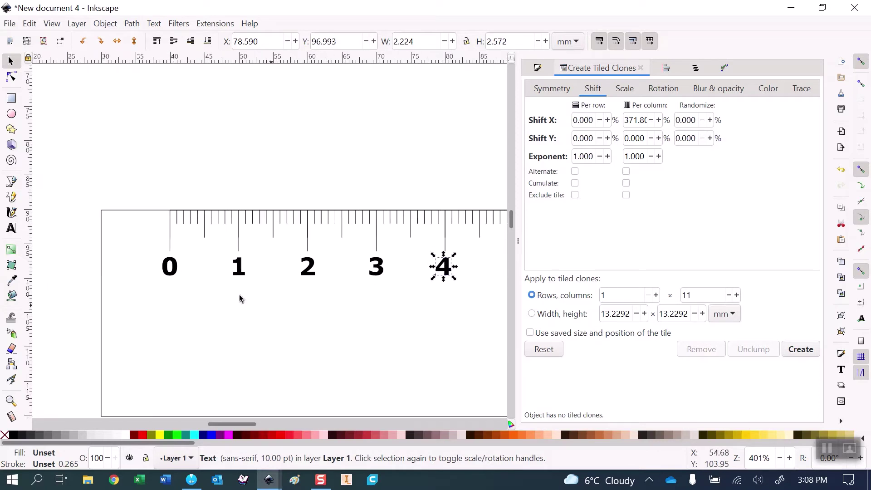
key(Escape)
click(174, 270)
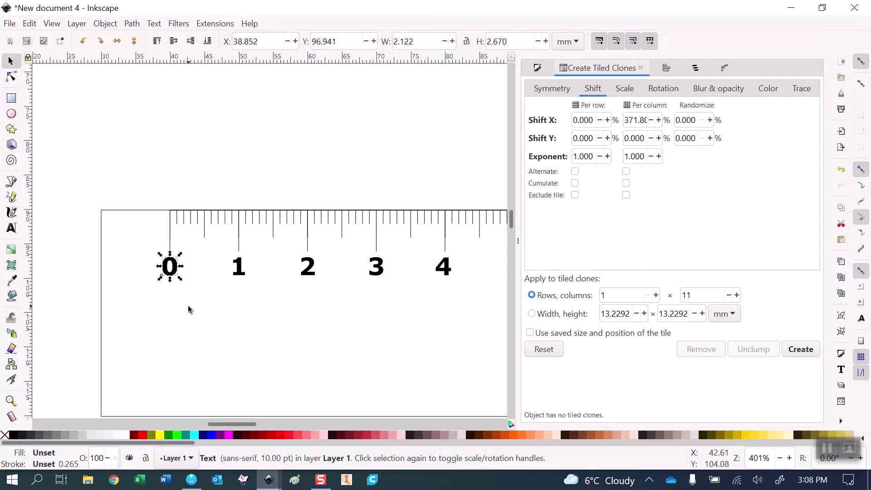
Step: Select all eleven numbers 0–10 by matching the 0 label's fill and stroke
click(188, 309)
click(182, 272)
key(Delete)
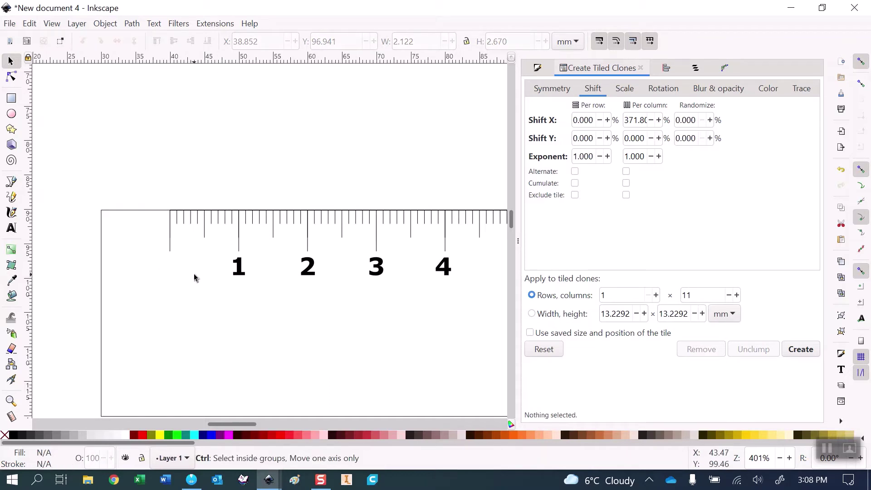
key(ctrl+z)
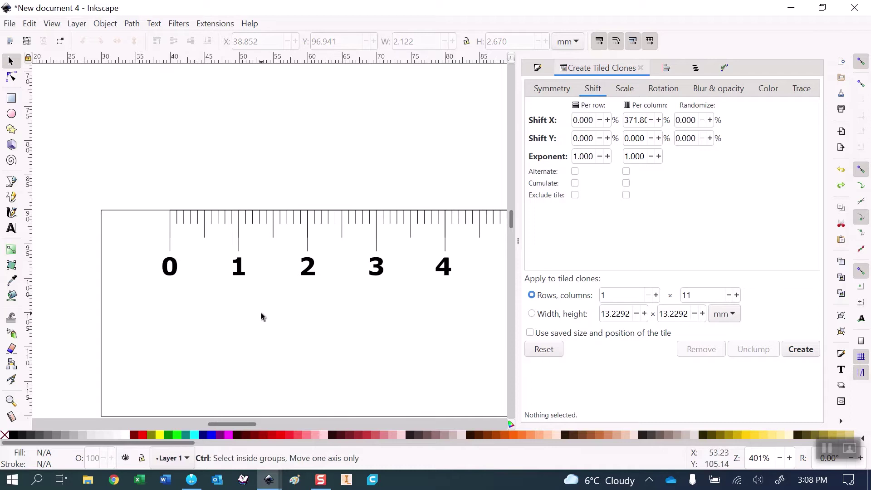
scroll(262, 314, down, 2)
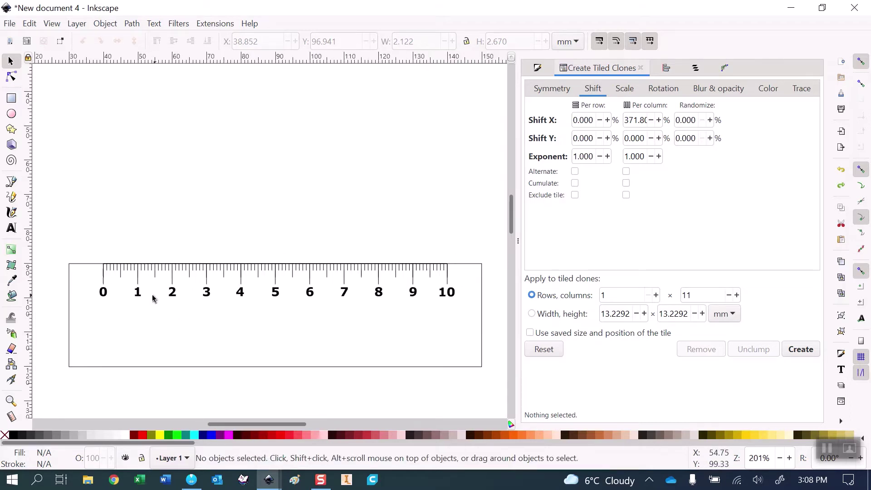
click(104, 297)
right_click(105, 297)
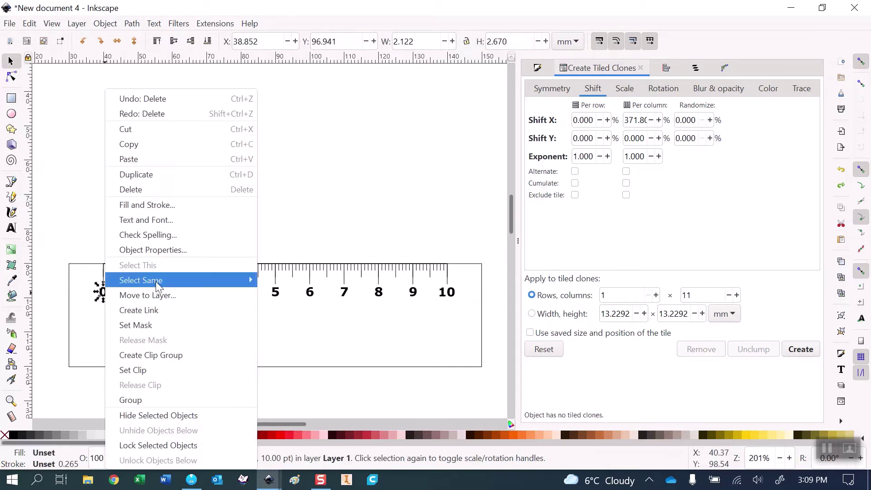
click(305, 285)
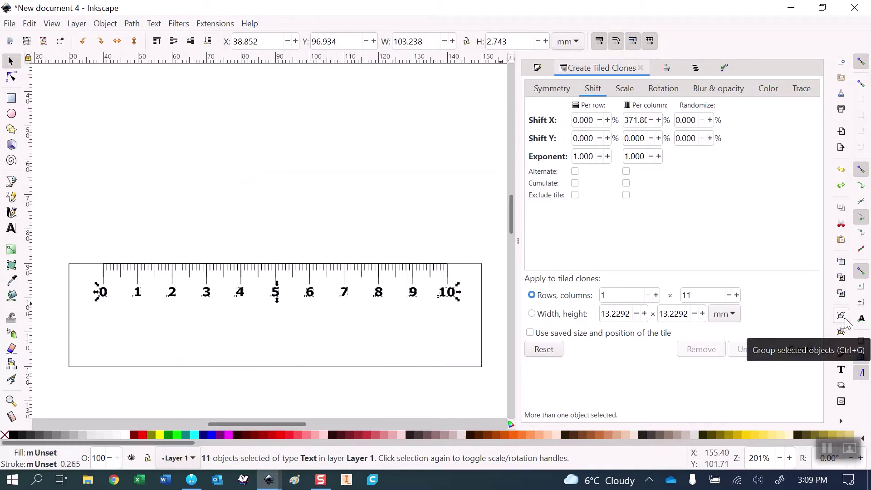
Step: Confirm the 600 dpi bitmap resolution in Preferences, then make a bitmap copy of the number group
click(30, 24)
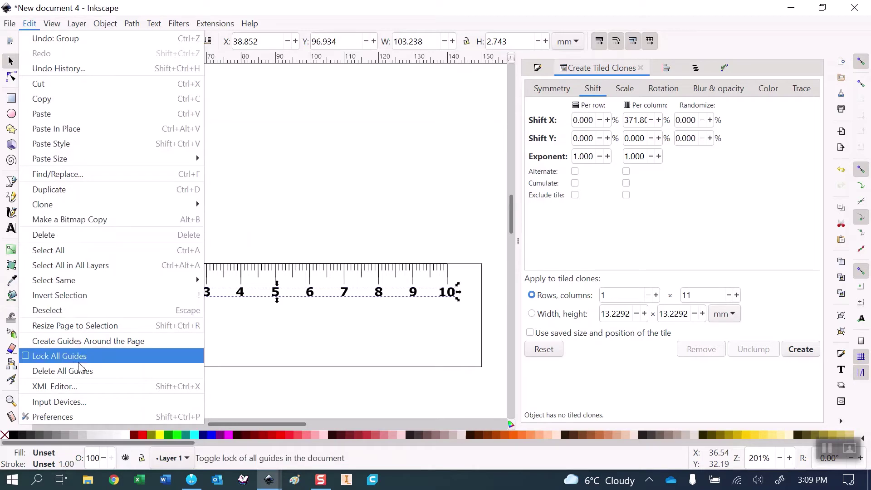
click(81, 414)
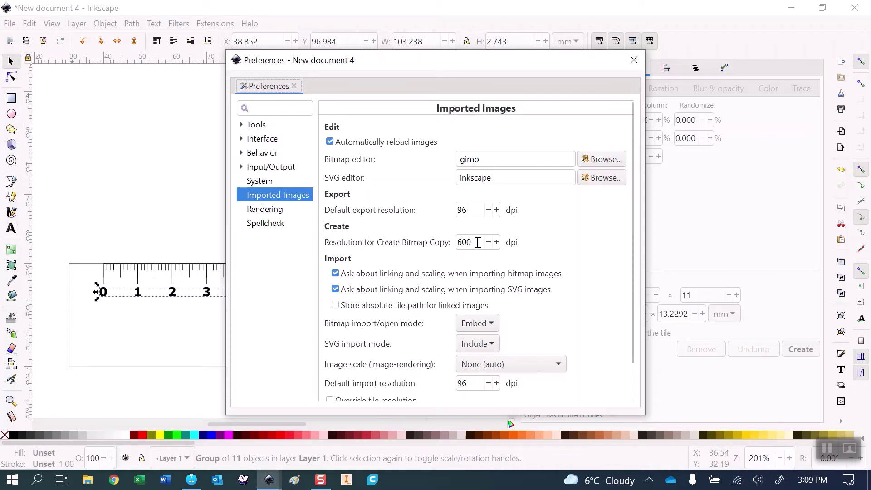
drag(478, 243, 460, 245)
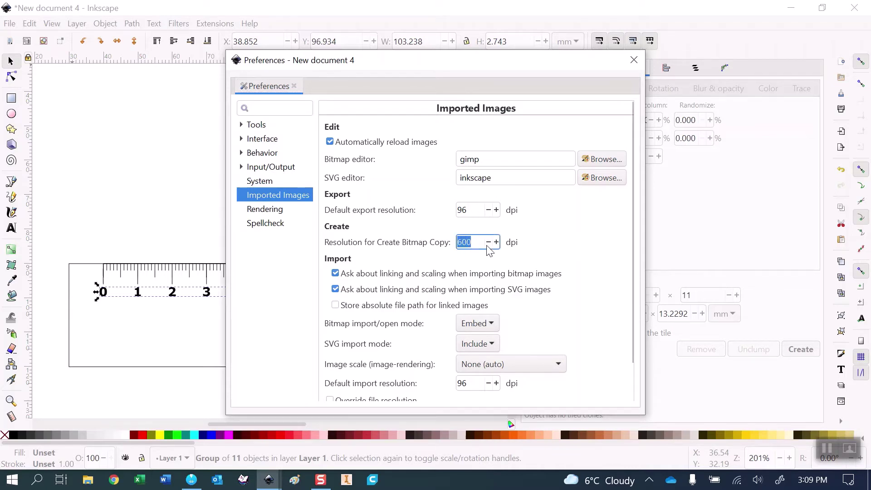
click(634, 61)
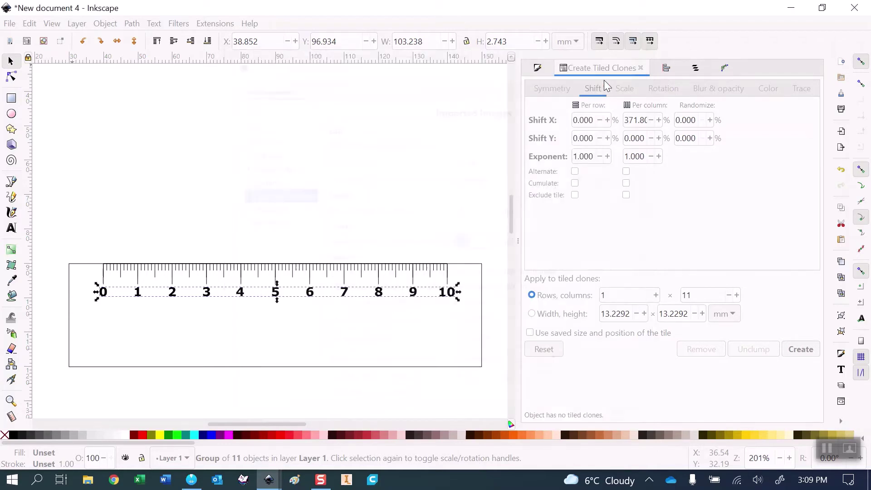
click(29, 25)
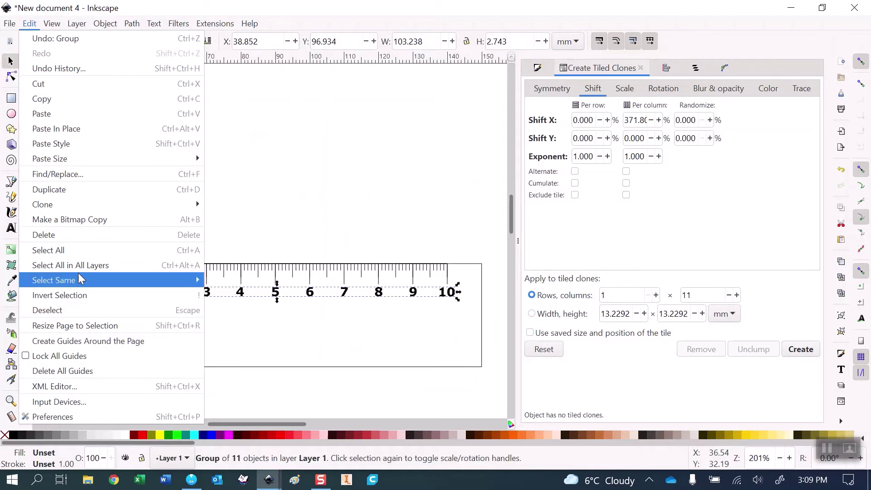
click(68, 219)
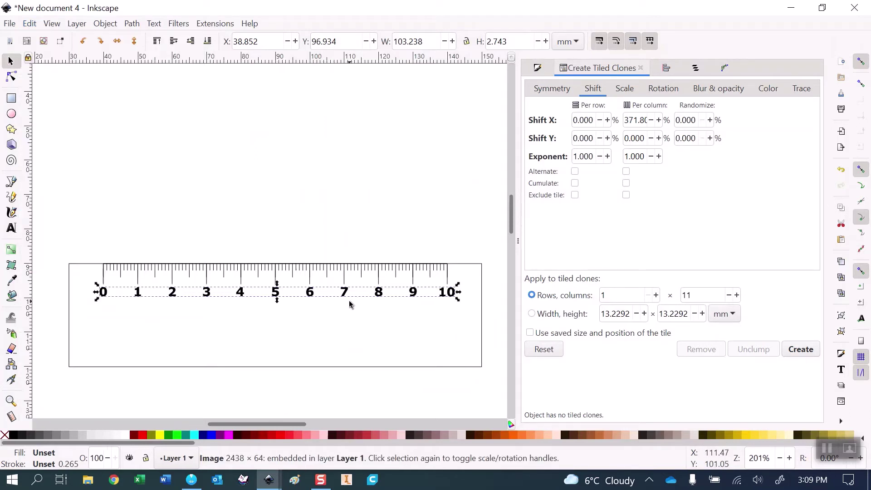
Step: Hide the original vector number group g92290 in the Objects panel
click(289, 206)
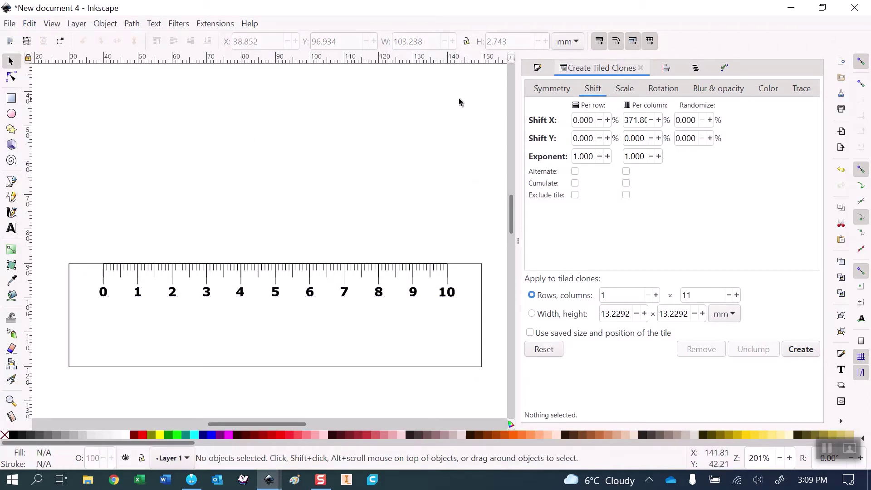
click(104, 24)
click(115, 35)
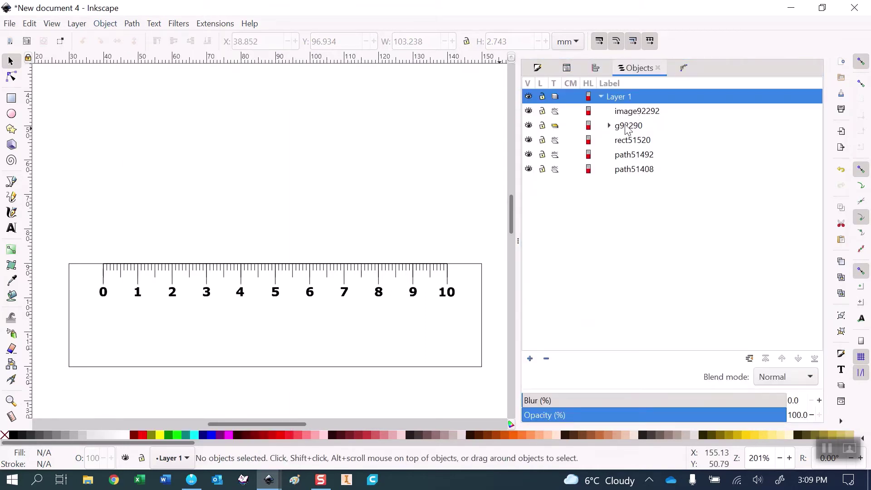
click(626, 127)
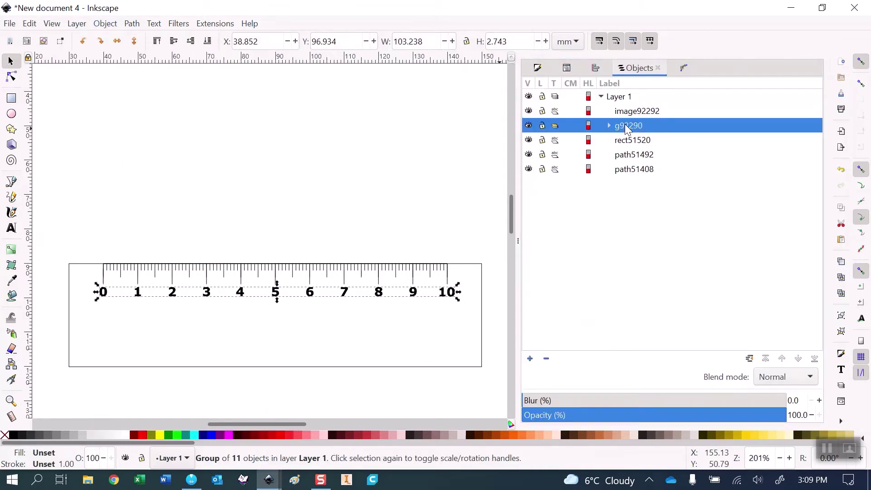
click(529, 126)
key(Escape)
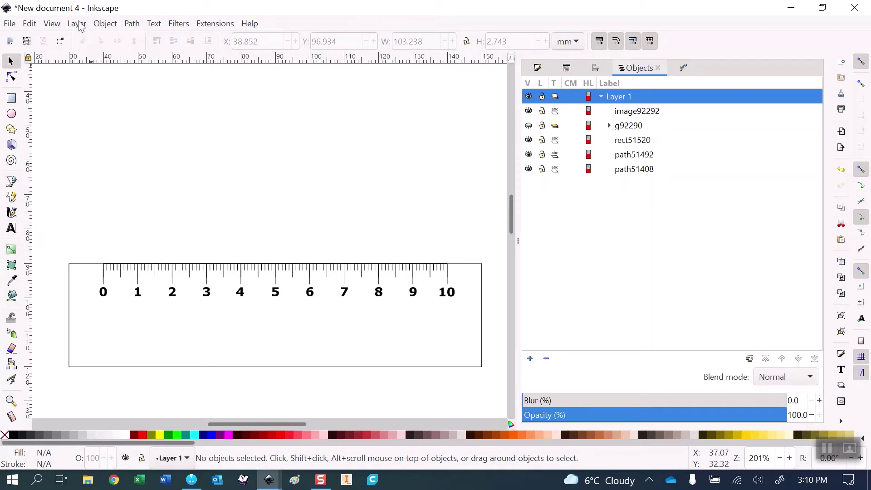
Step: Set the ruler rectangle's stroke paint to red (R 255, G 0, B 0)
click(196, 368)
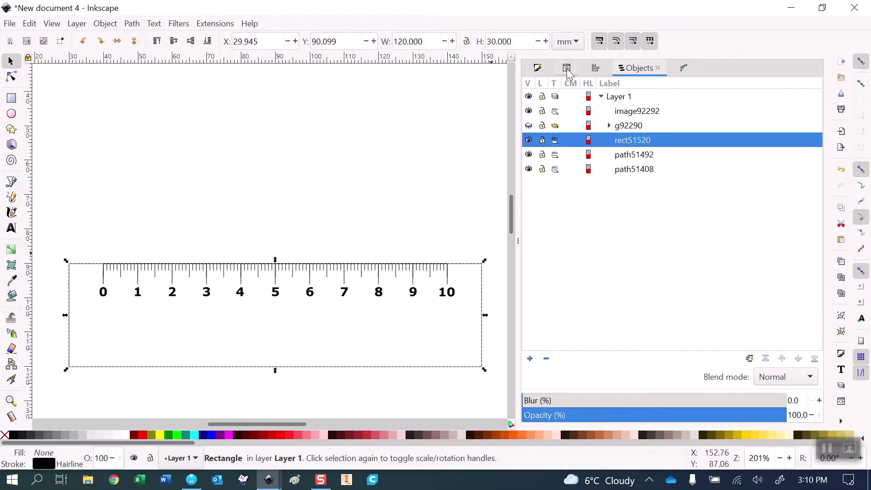
click(541, 70)
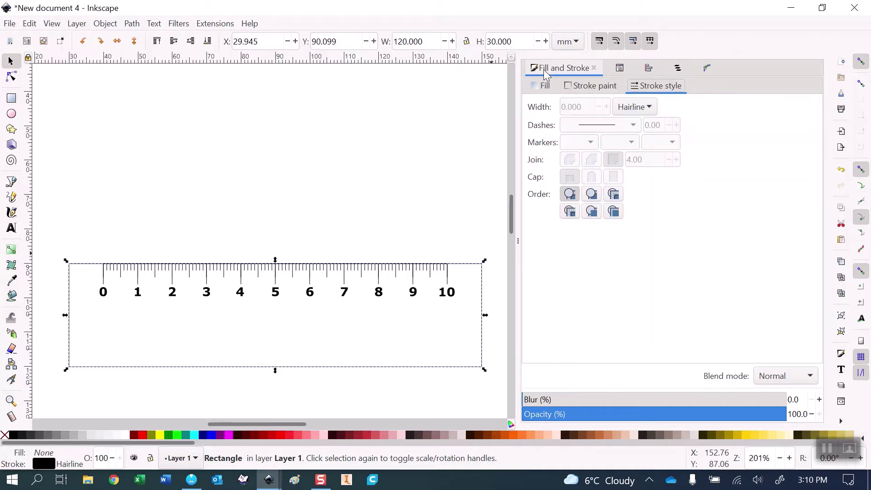
click(592, 86)
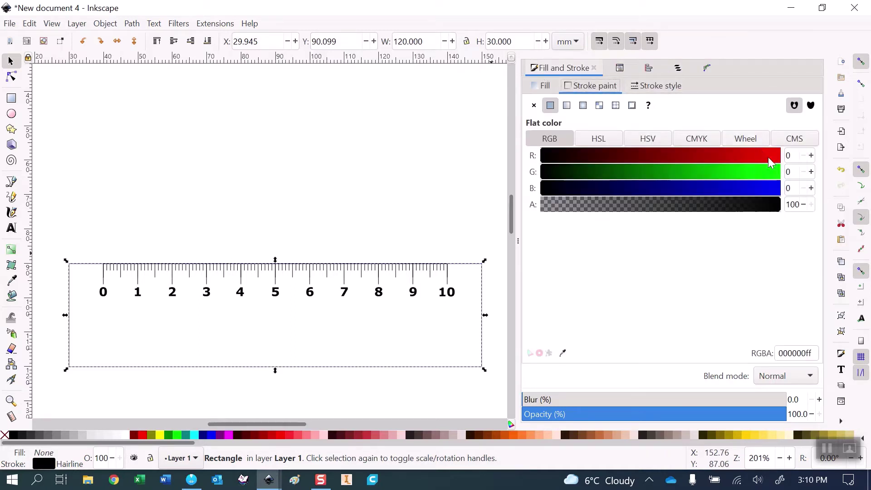
double_click(792, 157)
key(Tab)
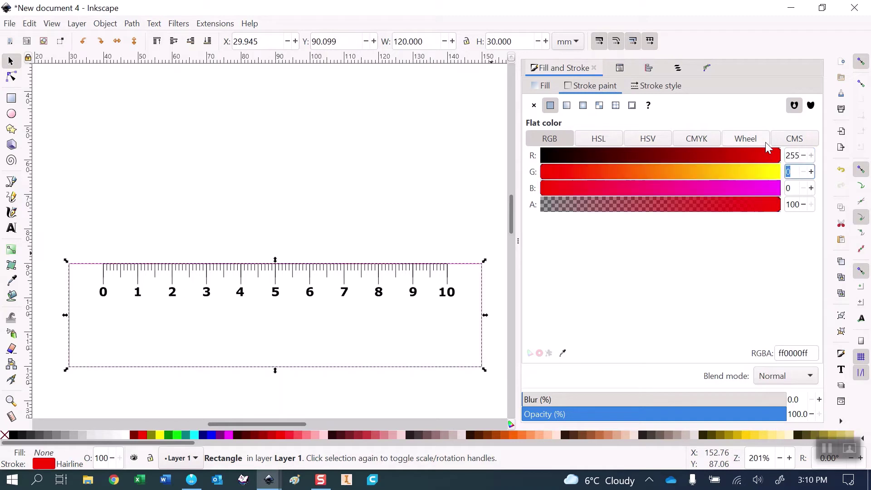
click(324, 389)
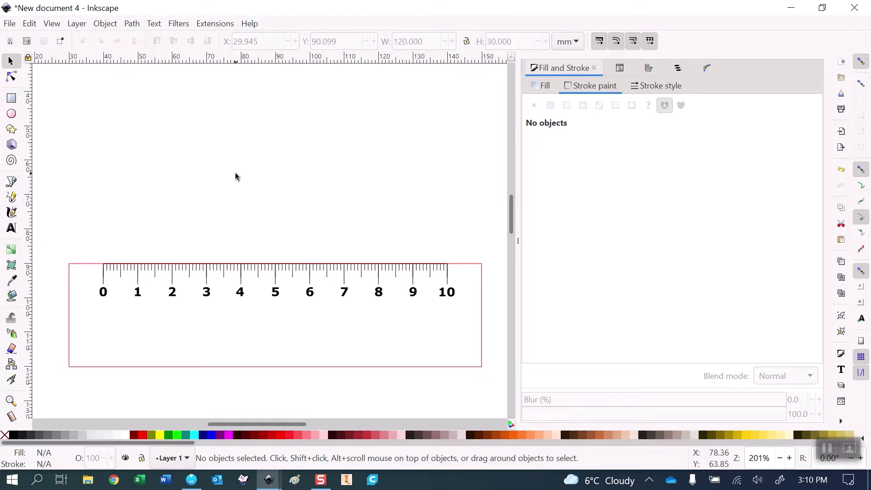
Step: Copy the signature logo from ruler5.svg, paste it here, and place it below the numbers
key(alt+Tab)
key(Tab)
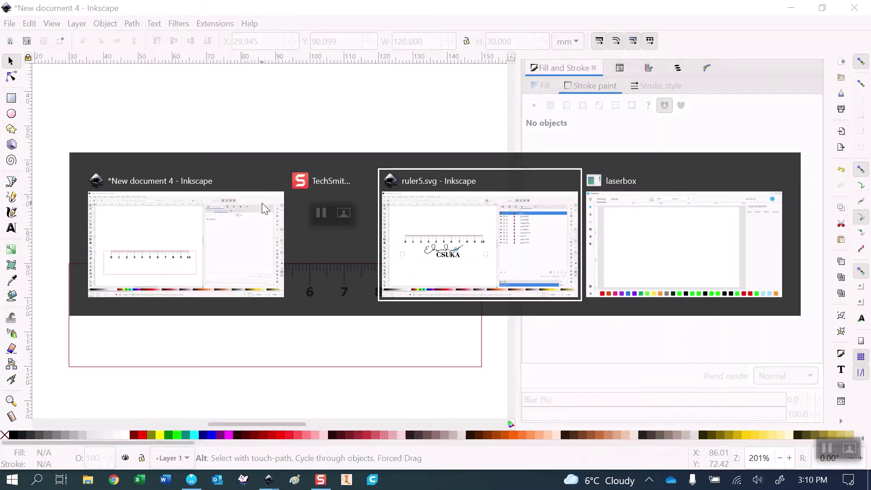
click(327, 264)
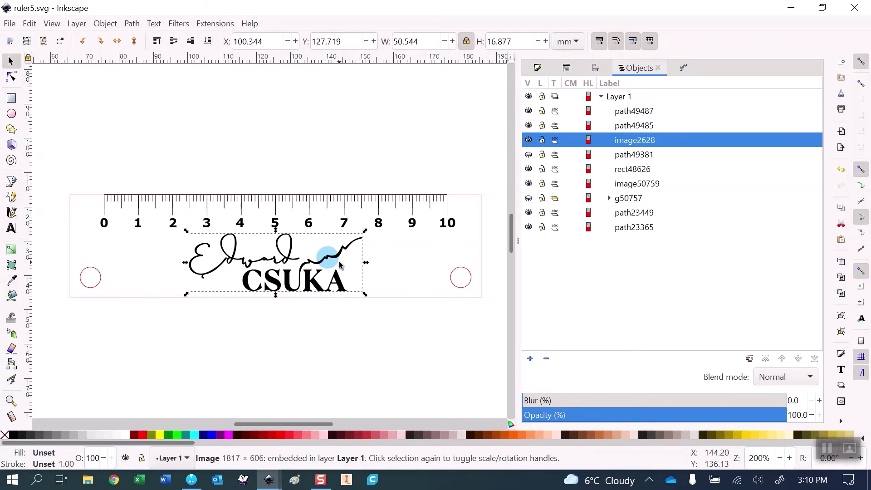
key(alt+Tab)
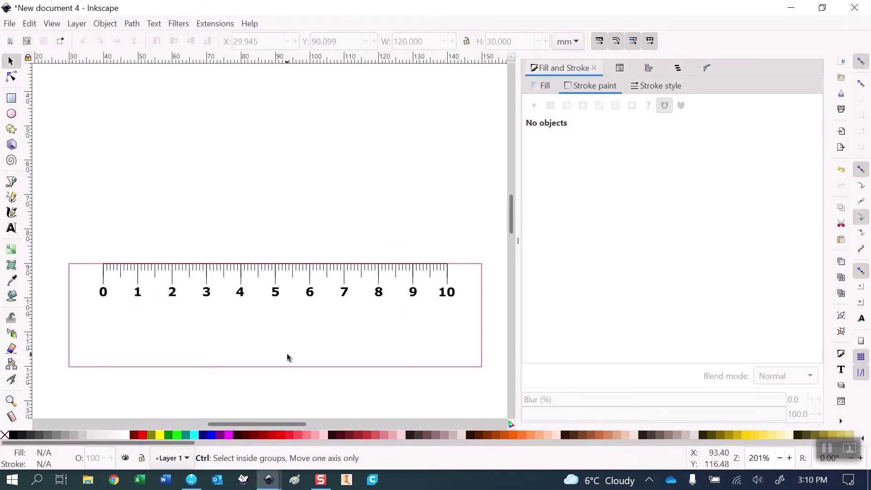
key(ctrl+v)
drag(341, 345, 320, 330)
Step: Select the logo with the rectangle and centre it on the vertical axis via Align and Distribute
shift+click(389, 368)
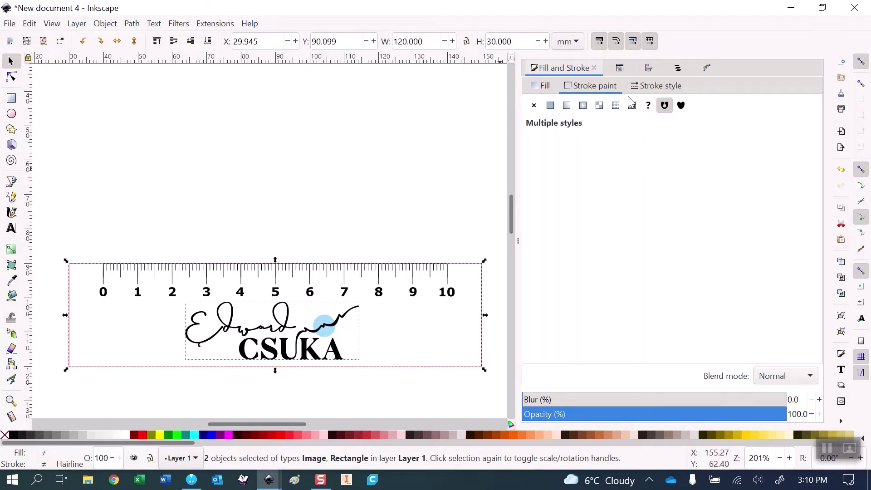
click(650, 70)
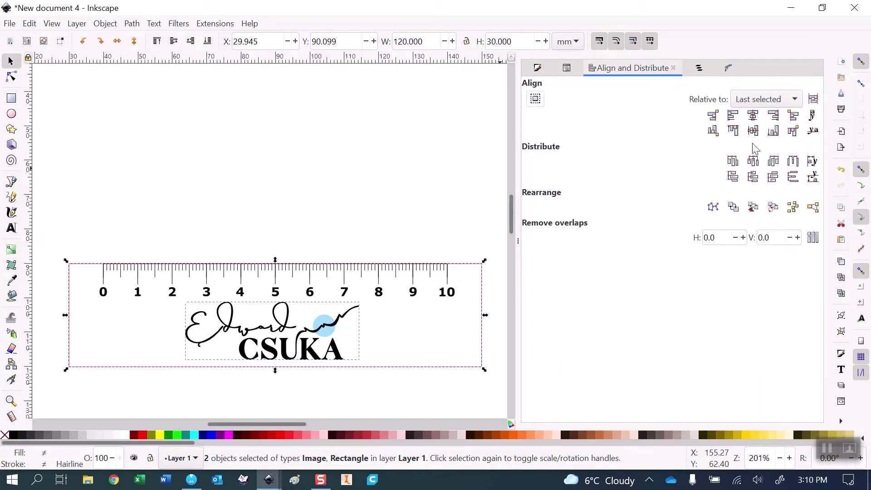
click(753, 115)
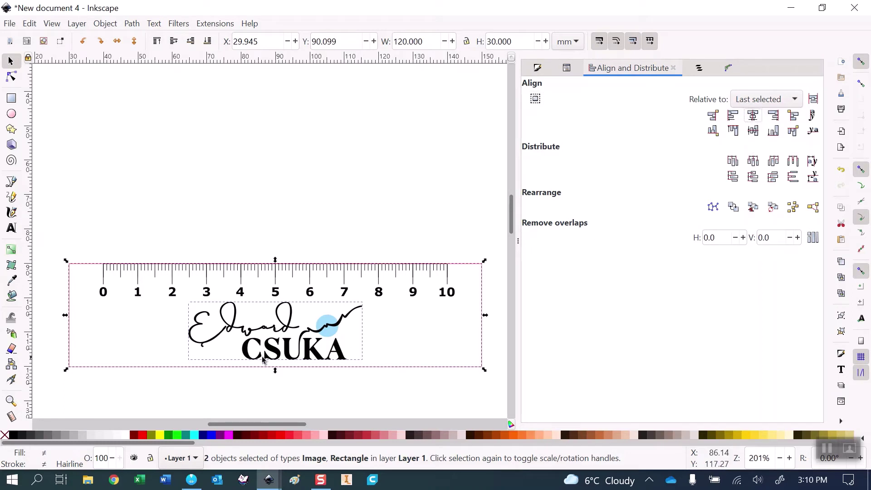
click(285, 390)
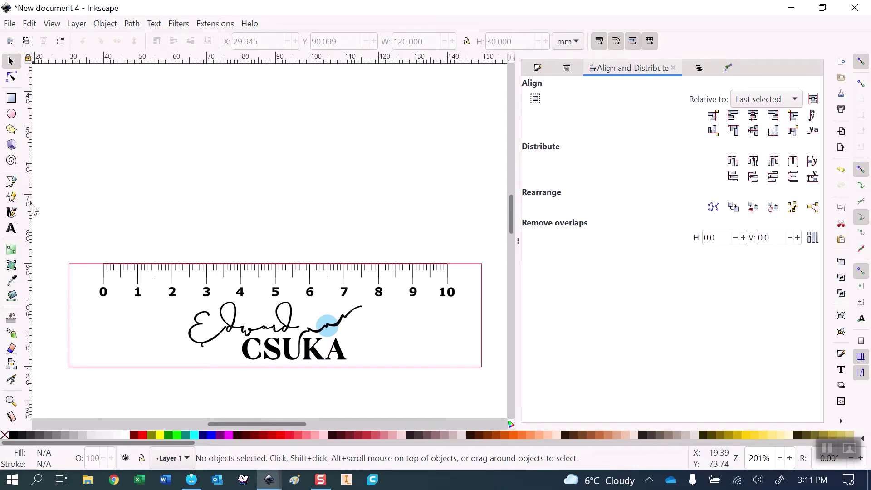
Step: Draw a straight two-node line across the ruler below the logo
click(12, 183)
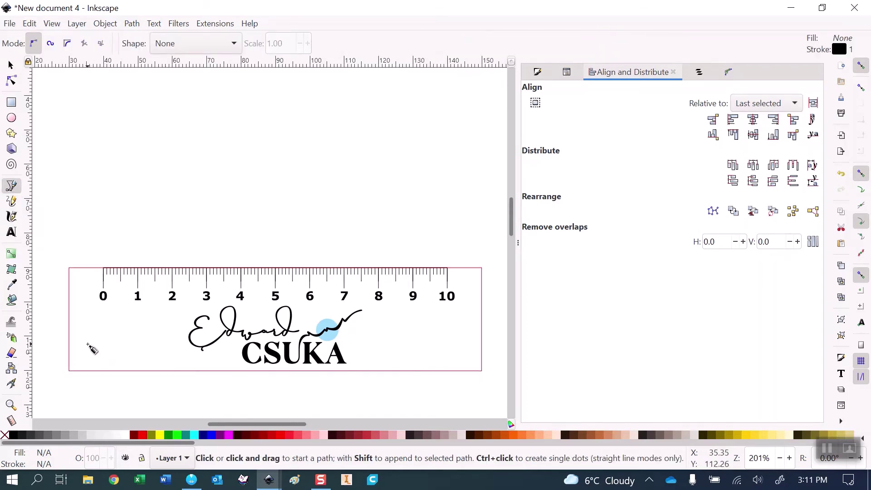
click(88, 343)
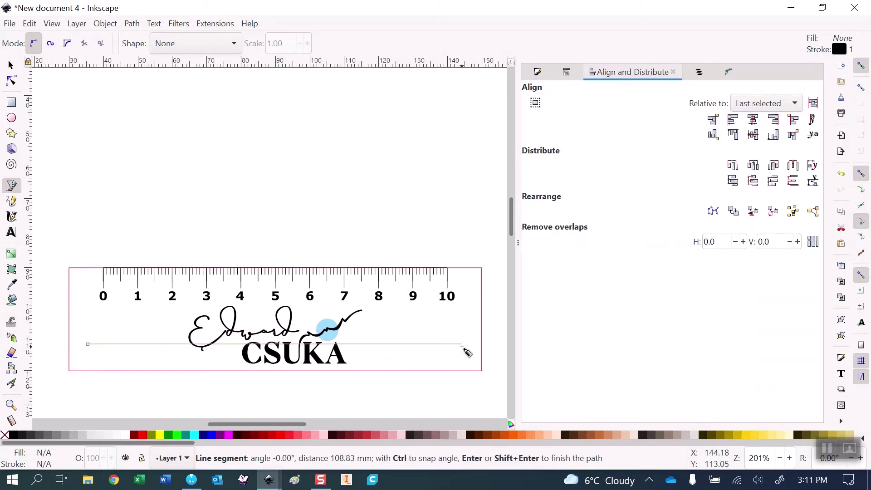
click(462, 345)
key(space)
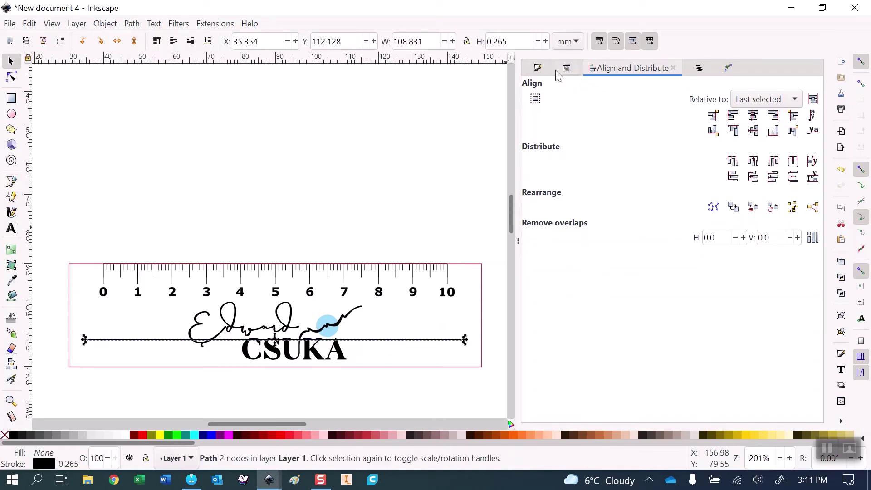
Step: Give the line a Hairline stroke width in Fill and Stroke
click(538, 68)
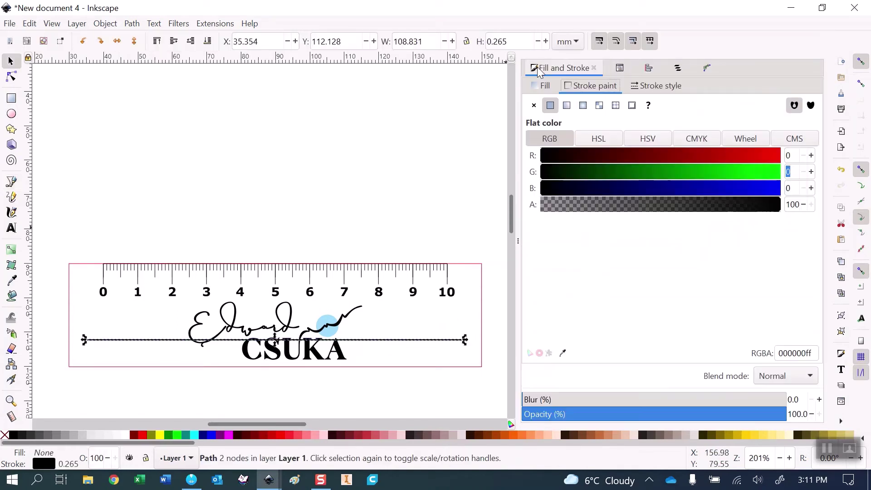
click(659, 87)
click(644, 106)
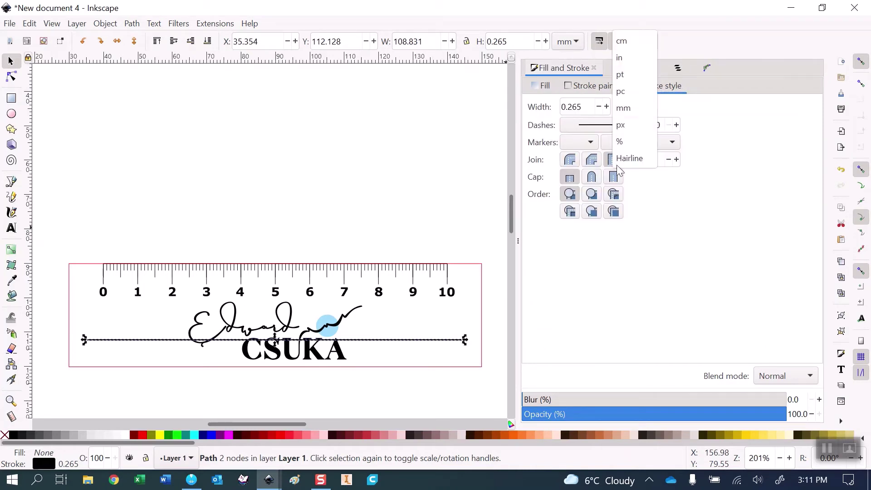
click(633, 158)
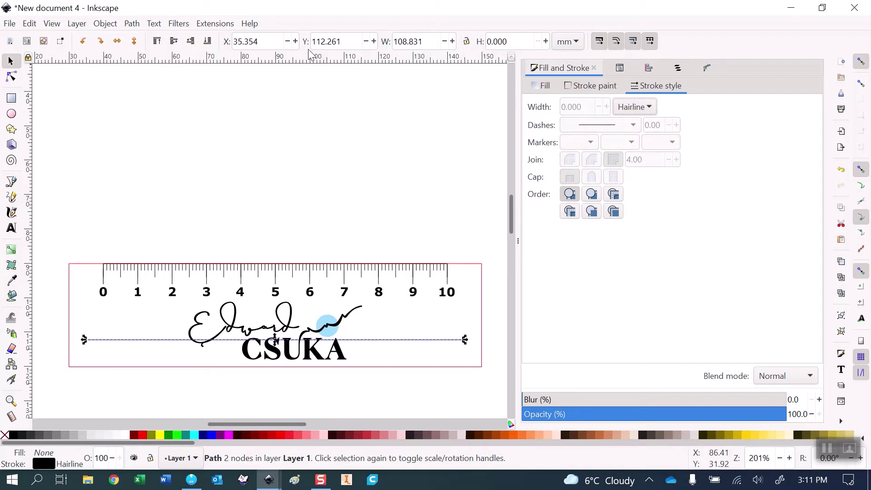
Step: Set the line's width to 108 mm and move it slightly lower
double_click(351, 42)
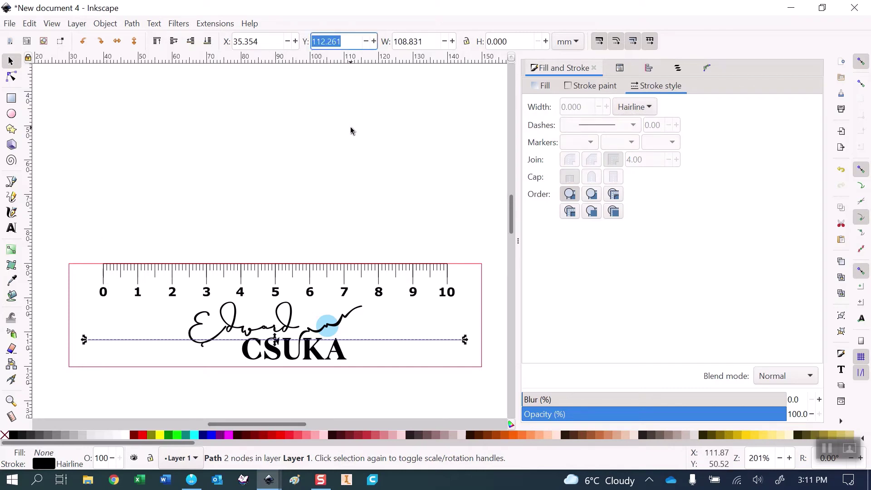
text(1)
key(Escape)
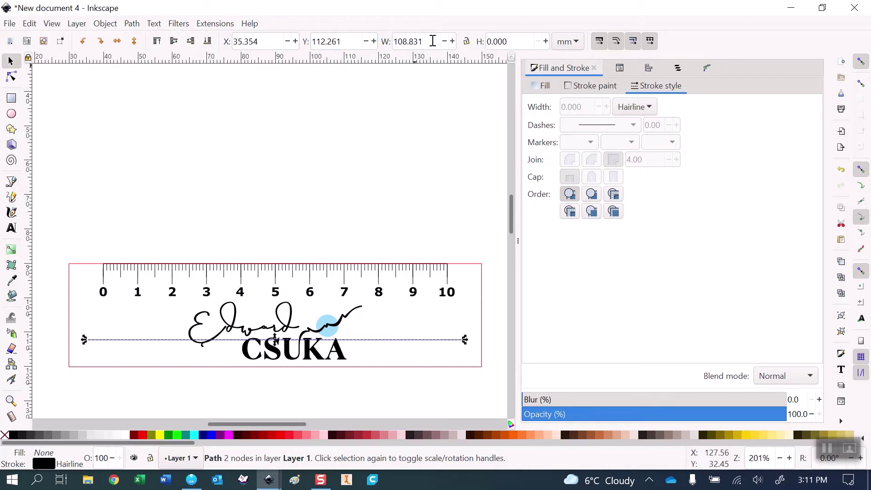
drag(432, 42, 385, 46)
text(1)
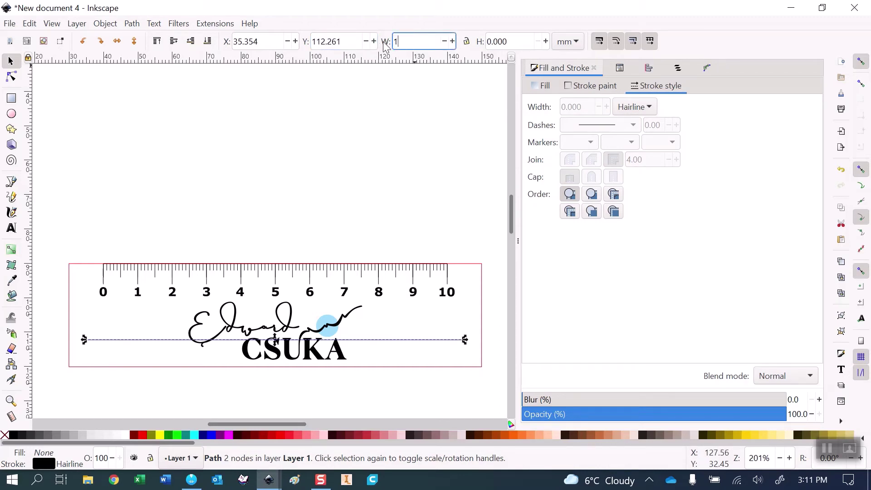
text(08)
key(Tab)
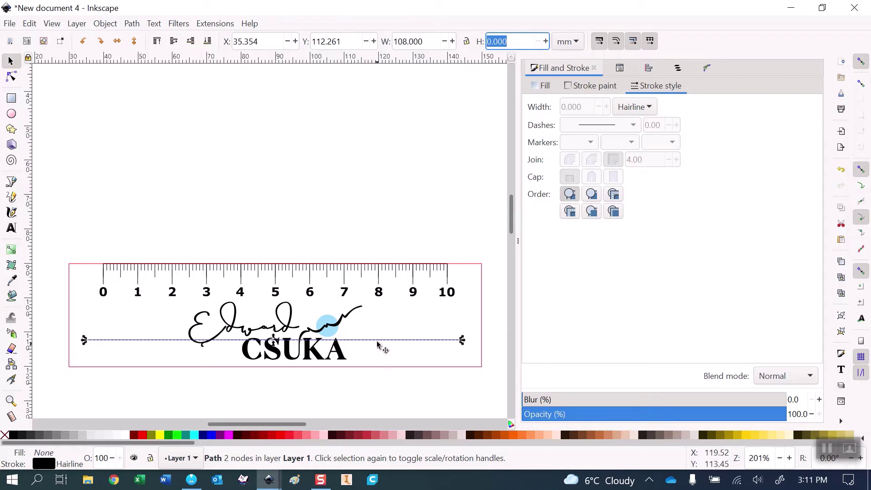
drag(379, 345, 377, 357)
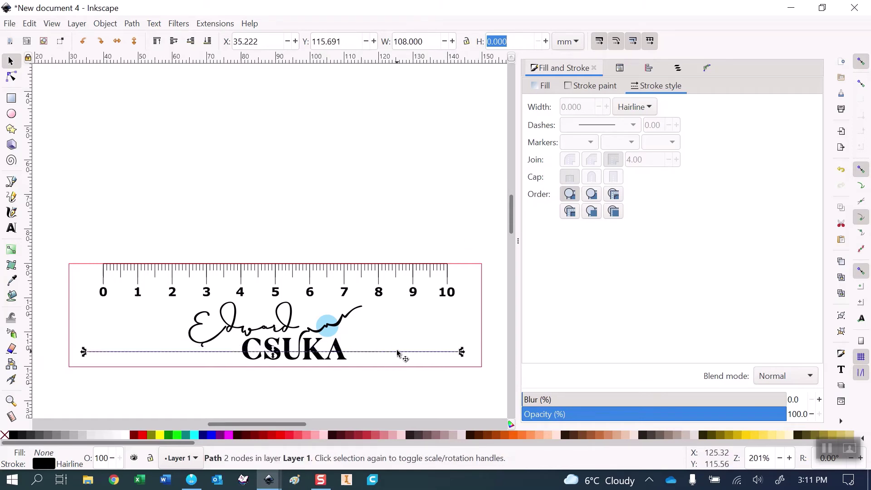
Step: Centre the line on the vertical axis relative to the red ruler outline
click(340, 179)
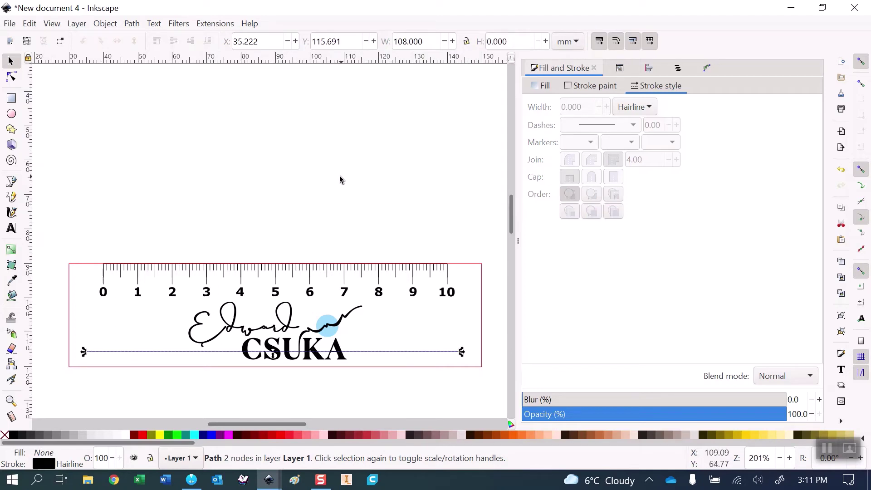
click(417, 354)
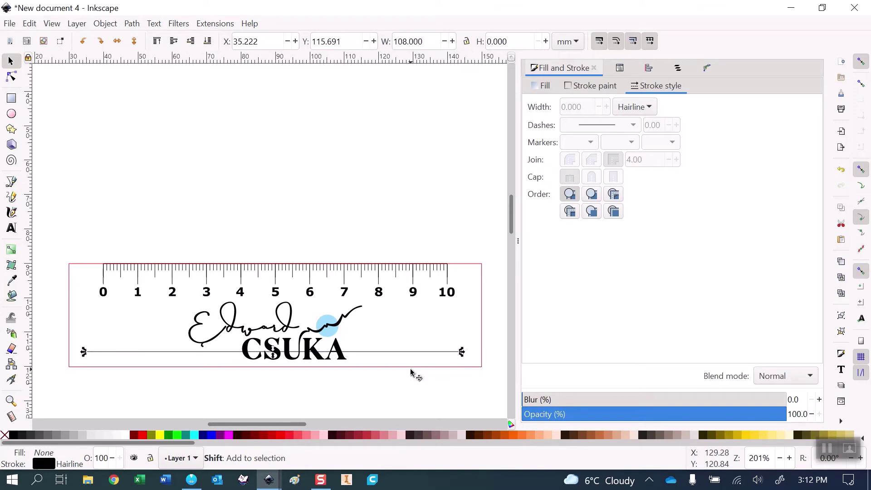
shift+click(411, 369)
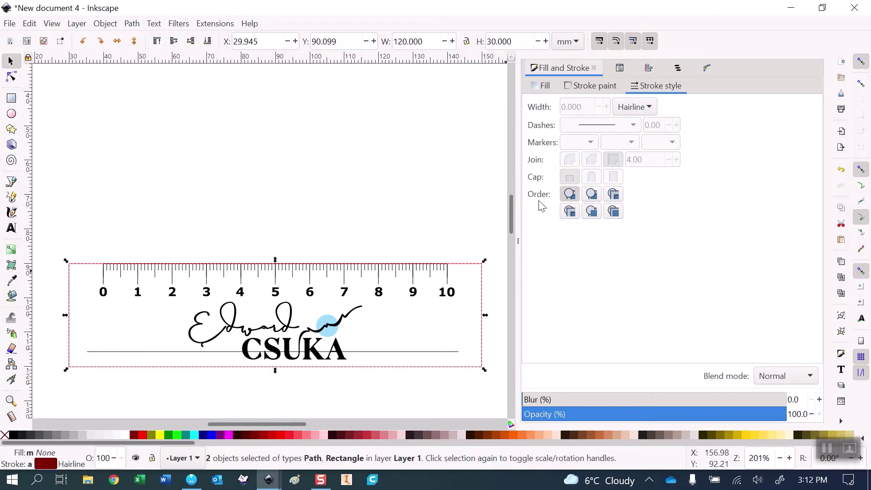
click(650, 70)
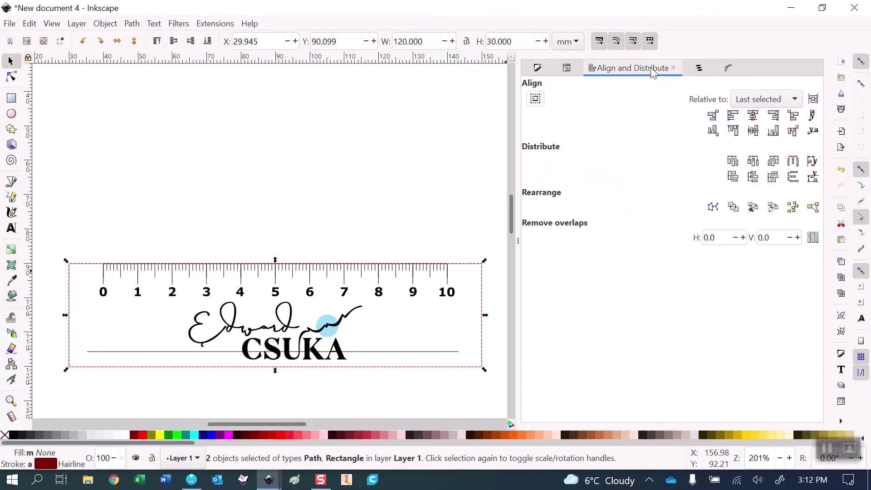
click(754, 118)
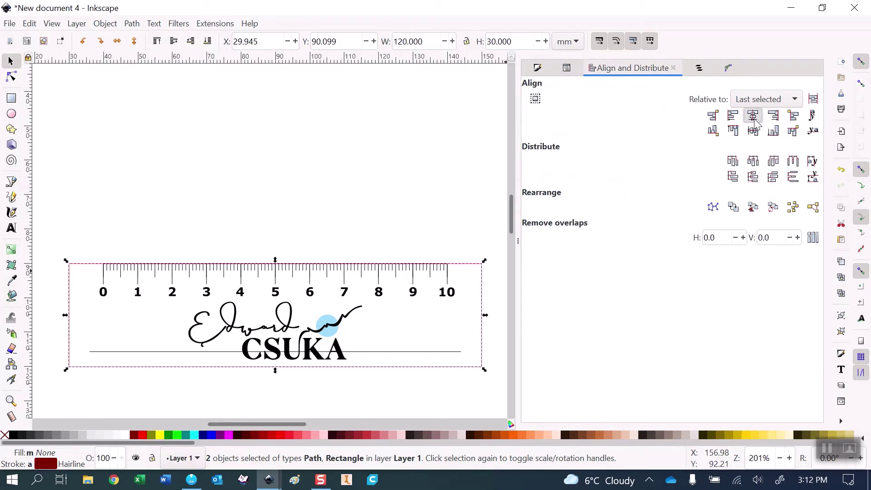
click(279, 392)
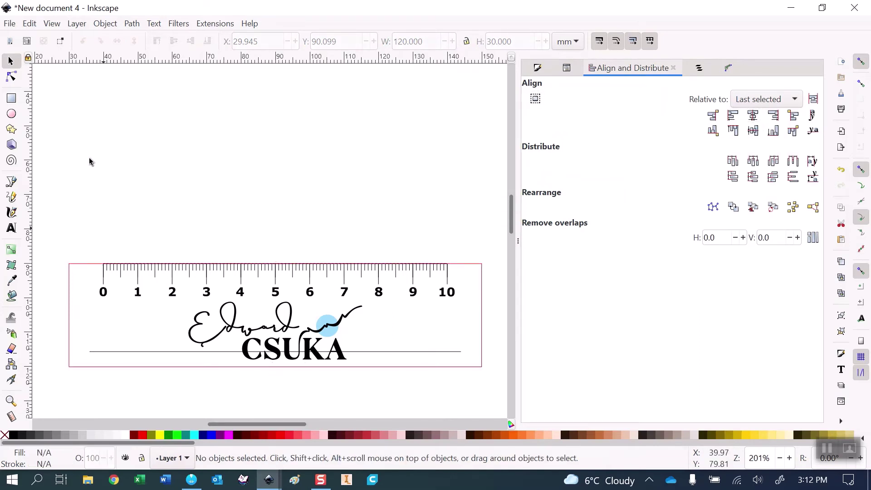
Step: Draw a 3 mm radius circle at the line's left end
click(11, 114)
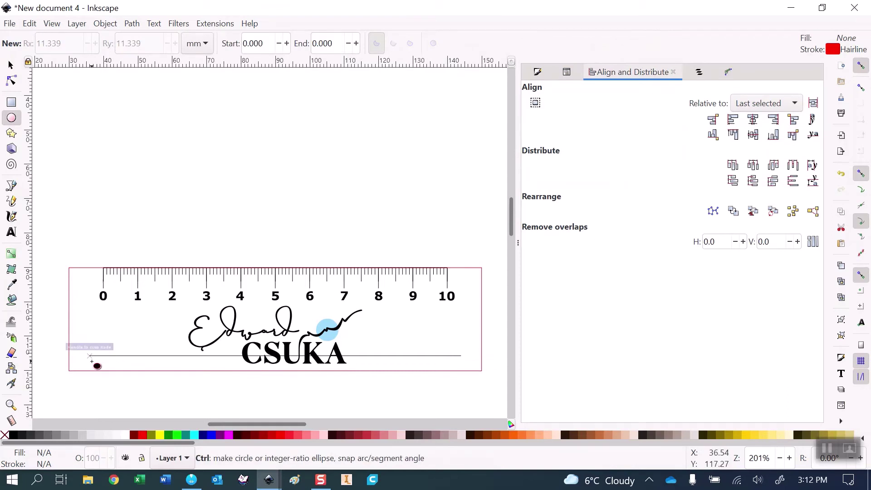
click(90, 357)
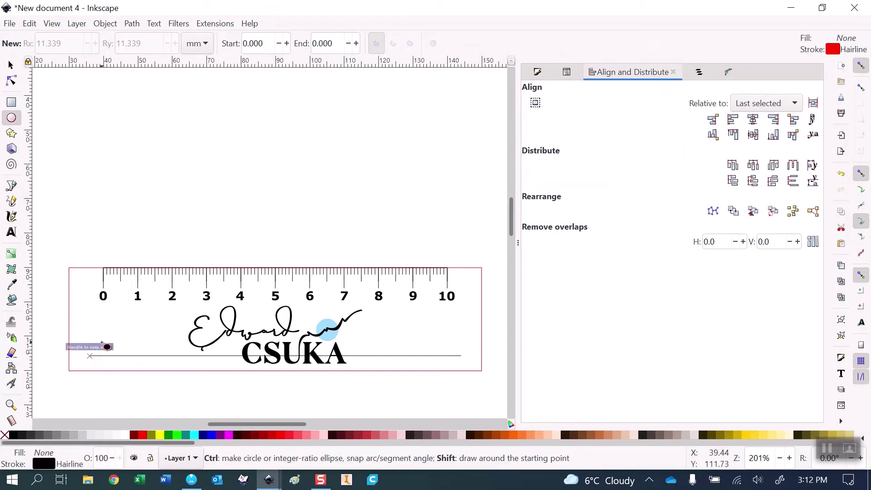
mouse_move(90, 356)
mouse_down()
mouse_move(92, 343)
mouse_move(103, 346)
mouse_up()
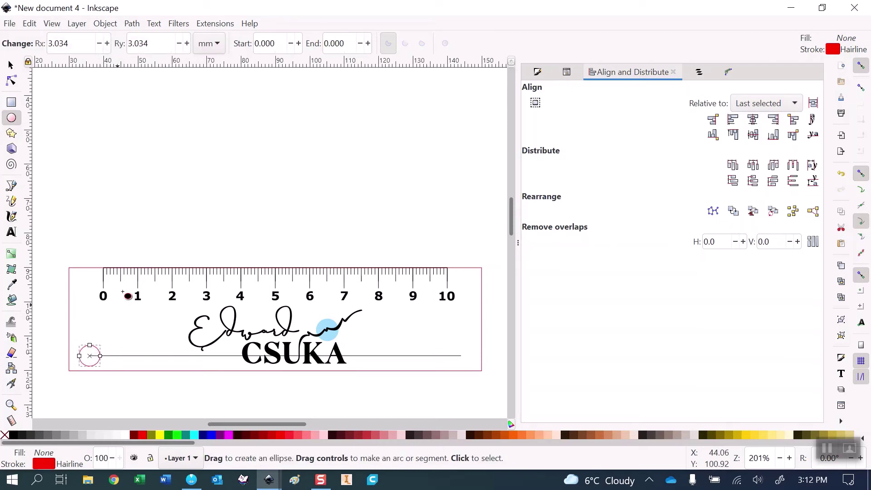
click(82, 41)
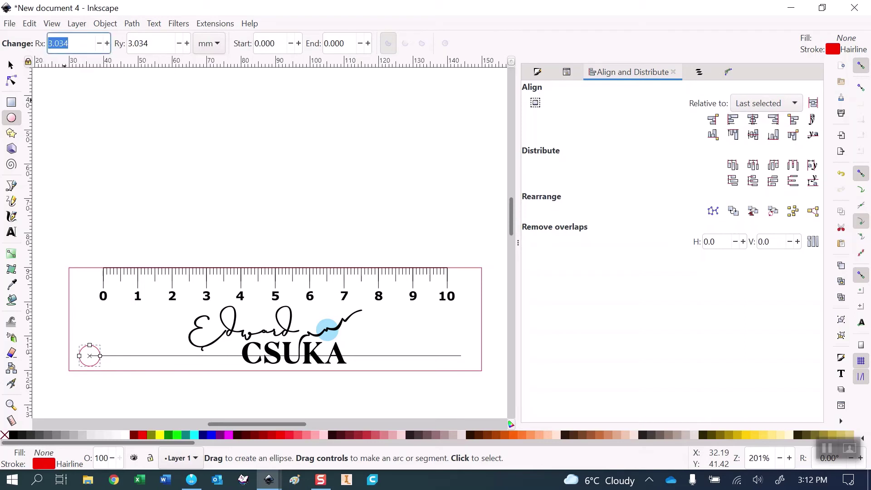
text(3)
key(Tab)
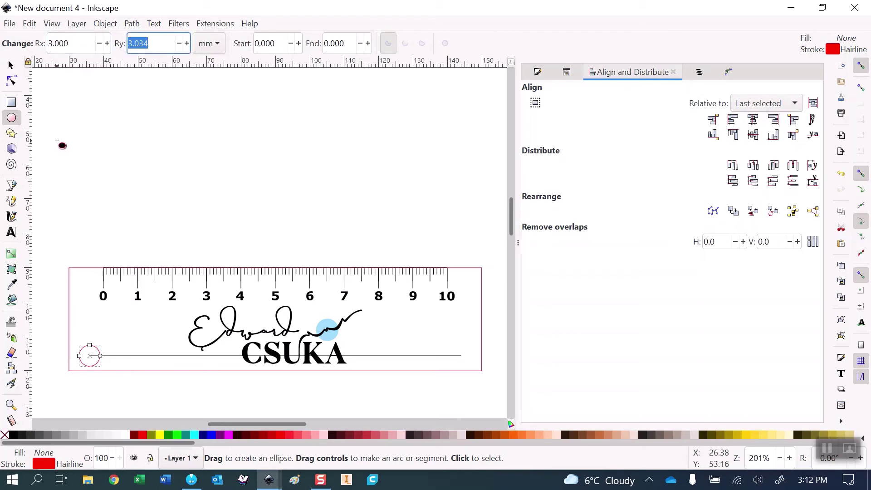
text(3)
key(Tab)
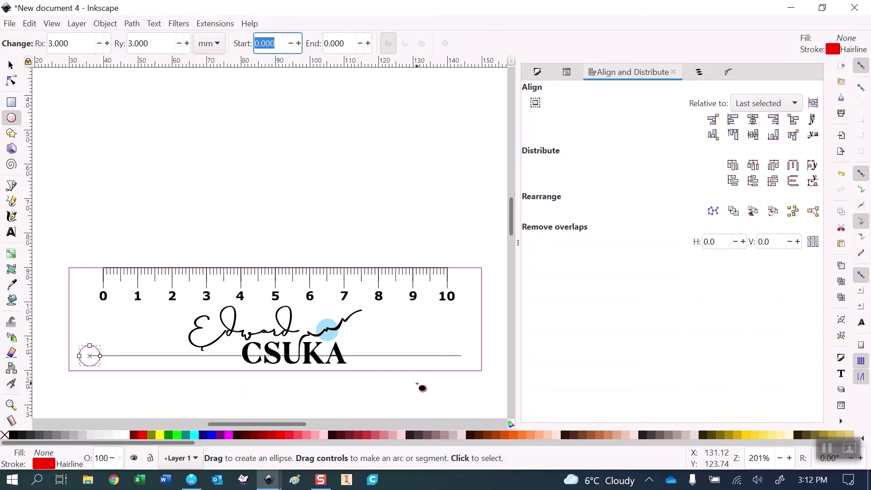
key(Escape)
key(s)
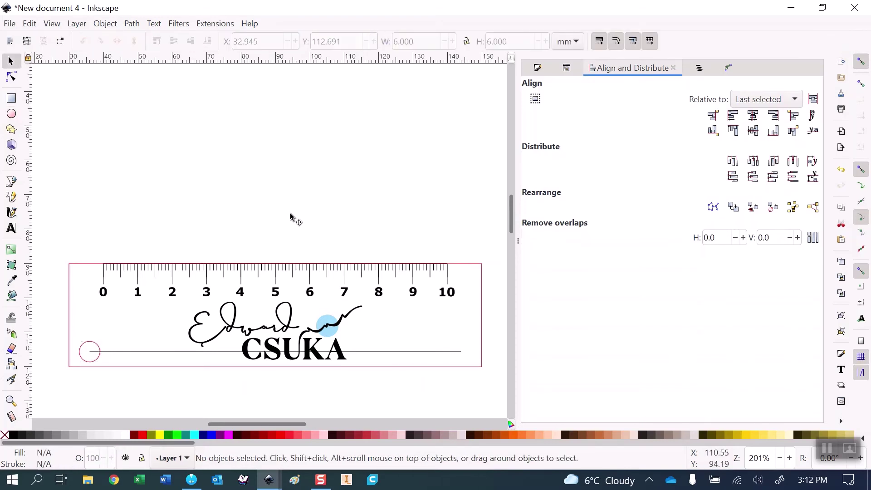
Step: Draw a second 3 mm radius circle at the line's right end
click(11, 114)
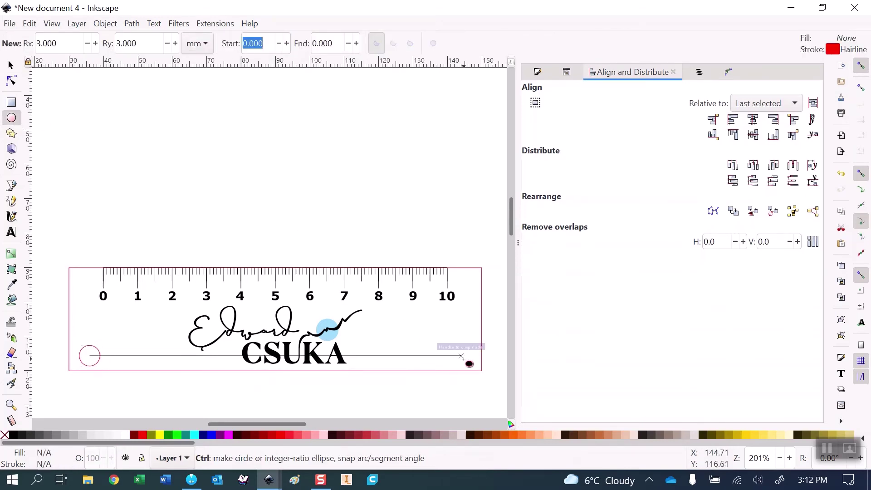
drag(462, 358, 475, 344)
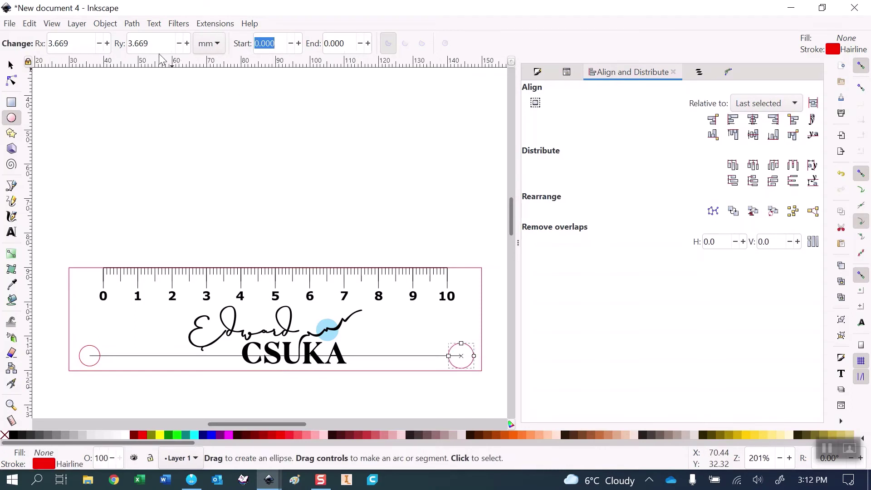
double_click(58, 43)
text(3)
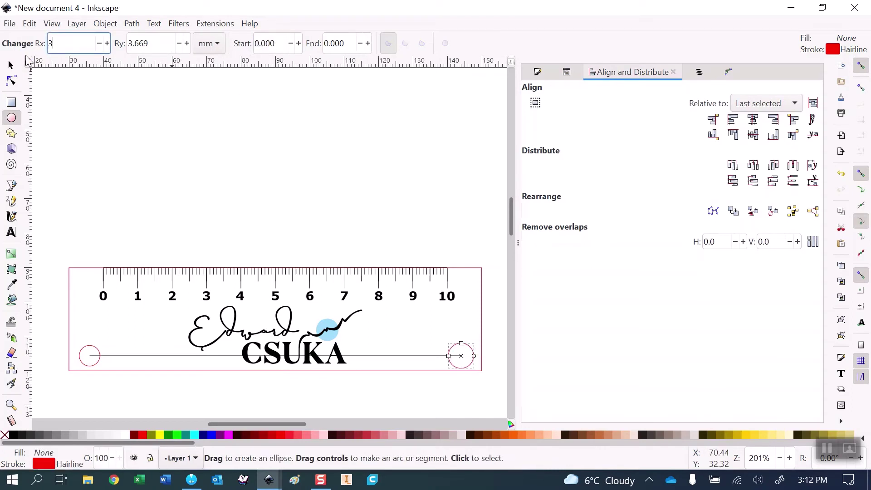
key(Tab)
text(3)
key(Tab)
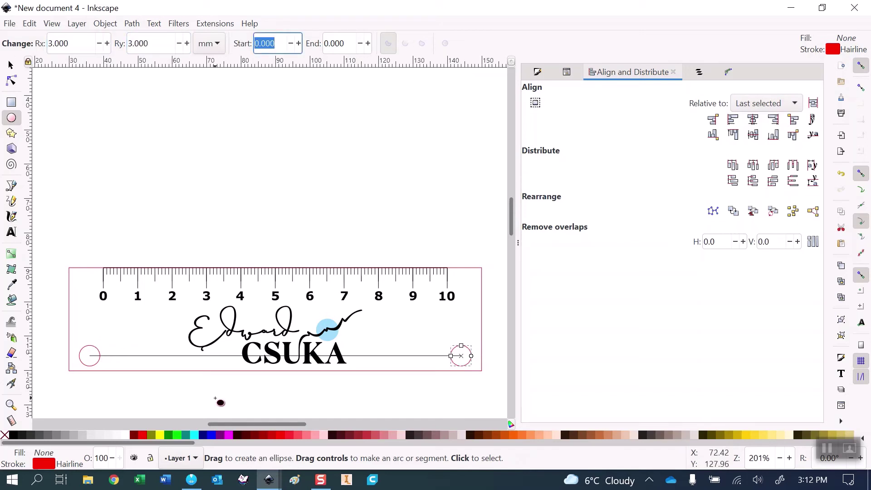
click(217, 398)
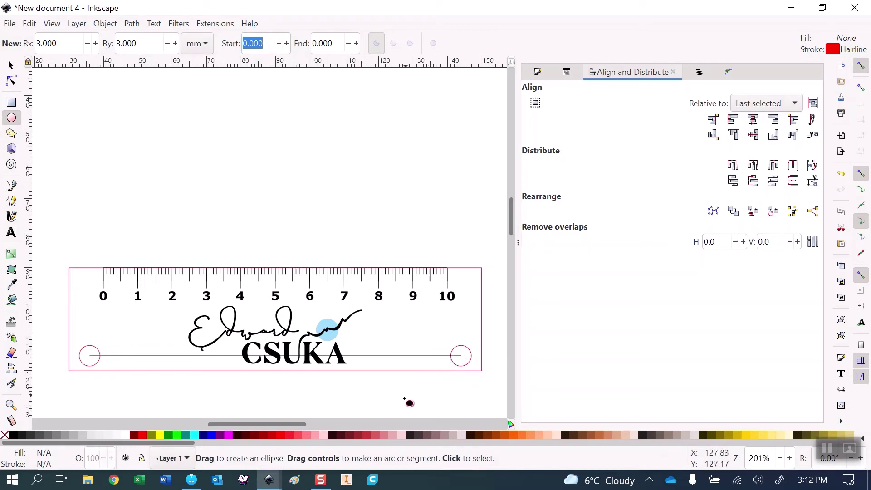
Step: Select the line and both circles and nudge them up to Y 112.162 mm
key(s)
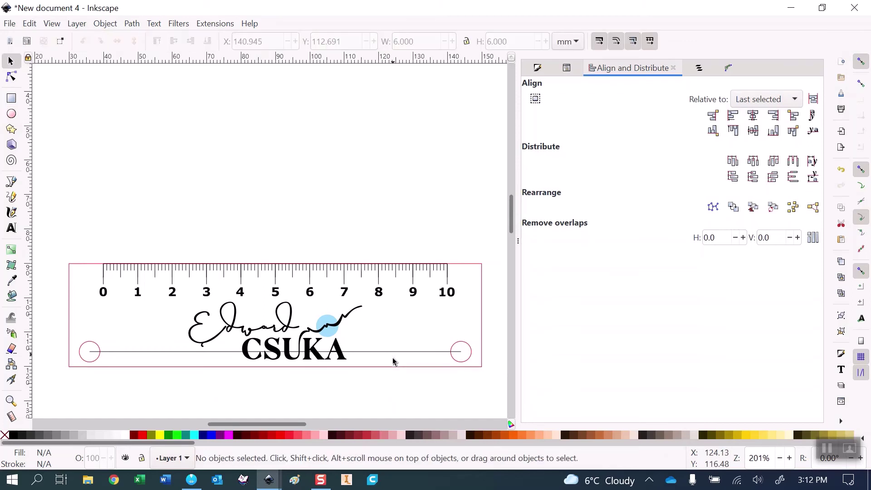
click(456, 352)
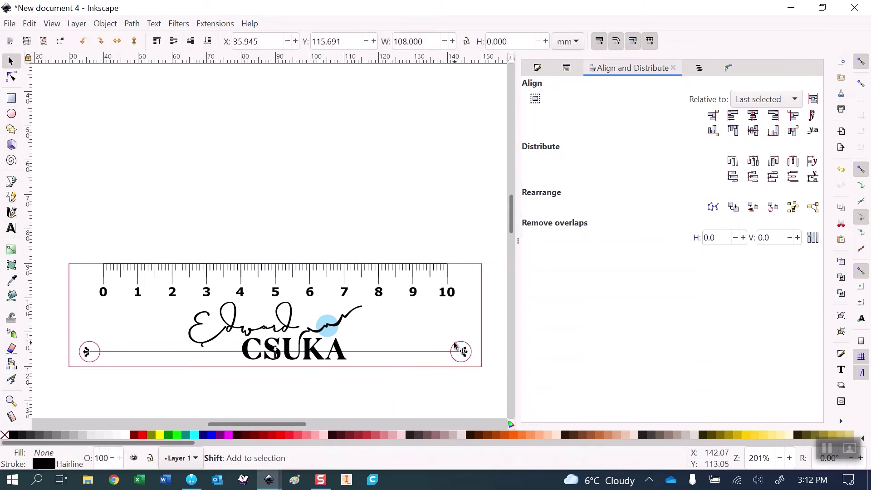
shift+click(456, 344)
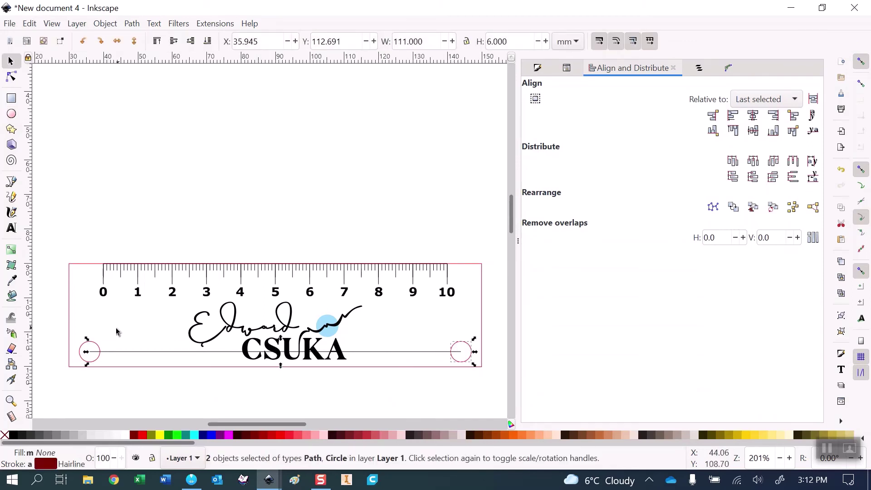
shift+click(99, 349)
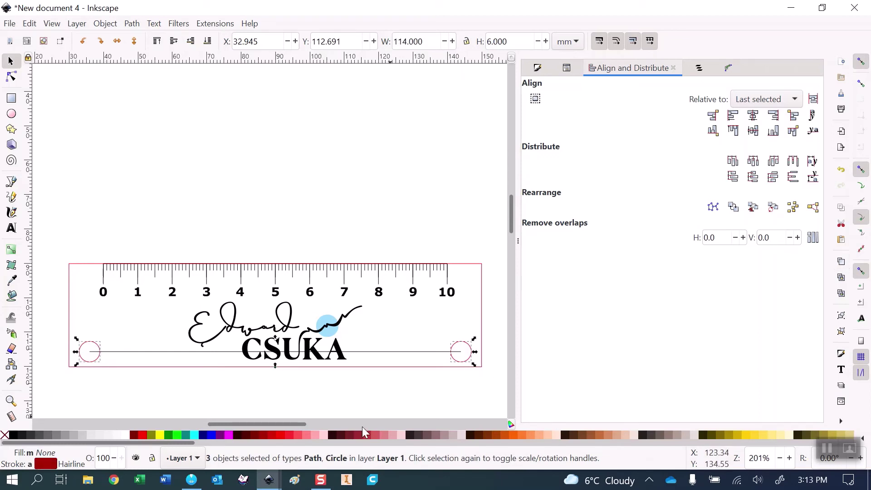
key(Up)
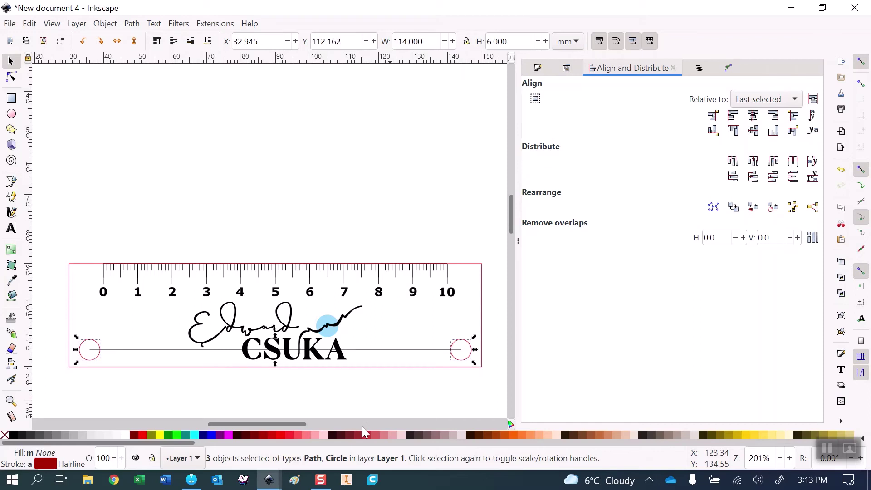
key(Up)
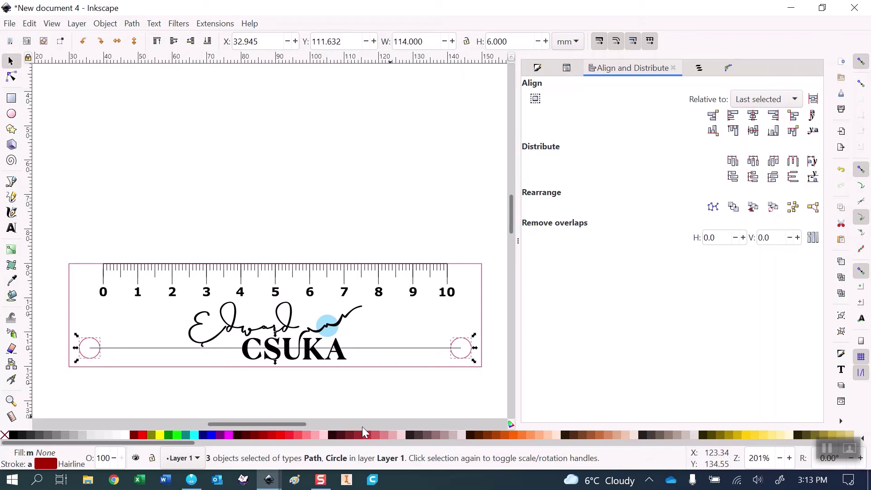
key(Down)
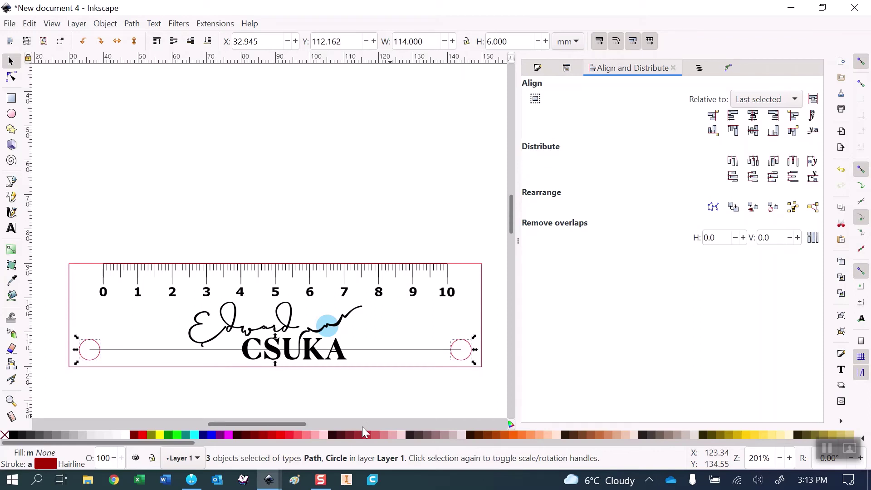
click(268, 388)
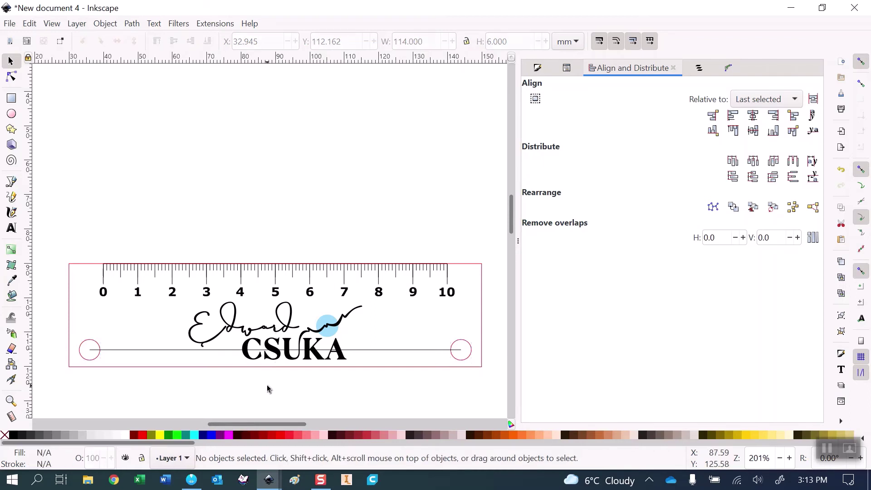
Step: Hide the line path92385 in the Objects panel, leaving only the circles visible
click(412, 350)
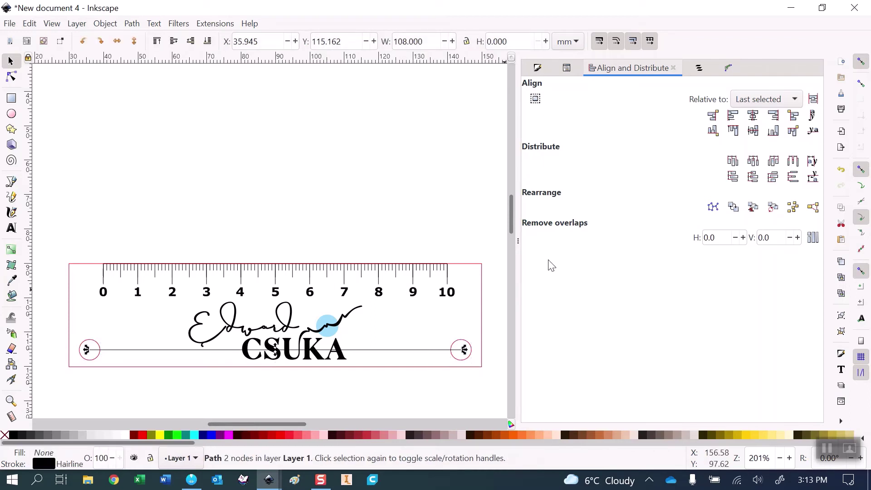
click(700, 69)
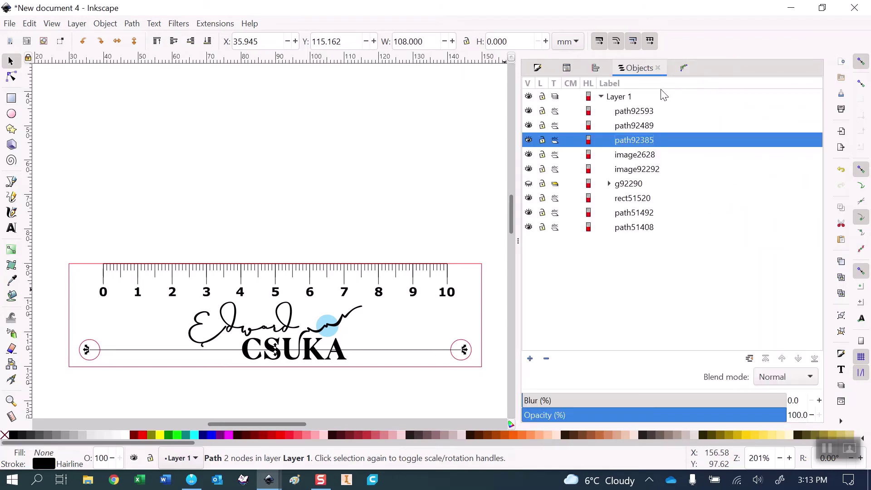
click(529, 140)
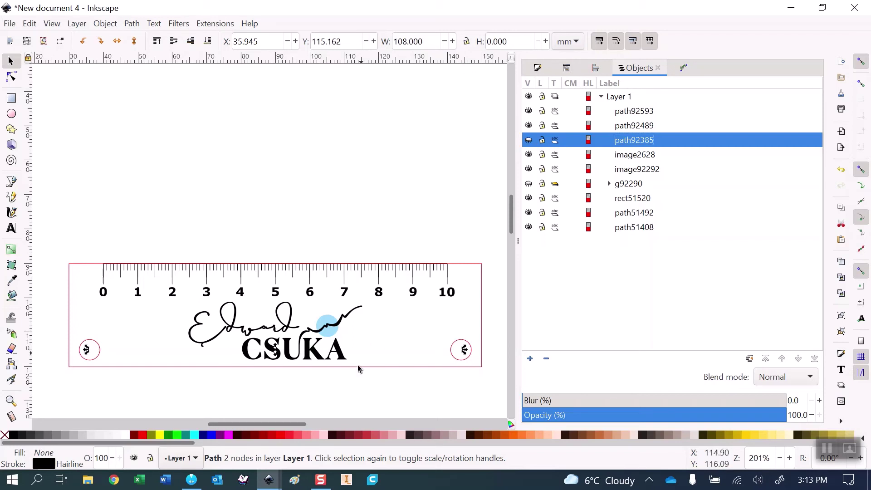
click(347, 385)
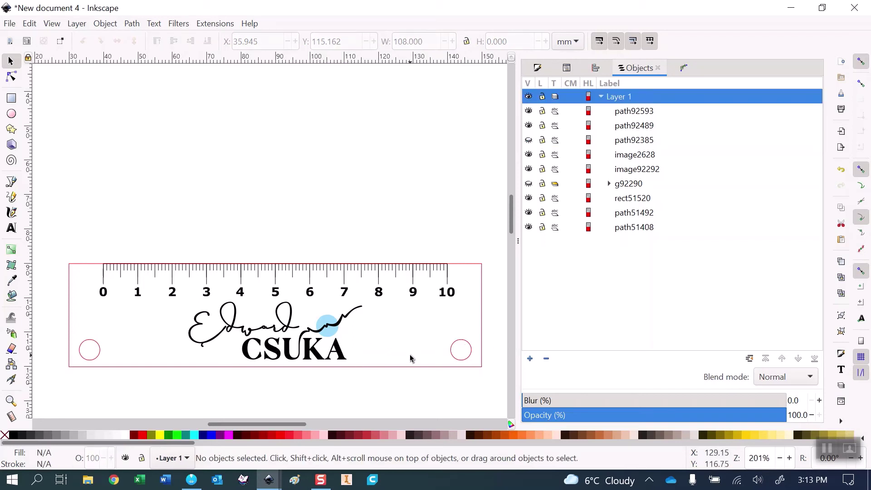
Step: Save a copy as Inkscape SVG named ruler6 in the Drafting and Design folder
click(10, 24)
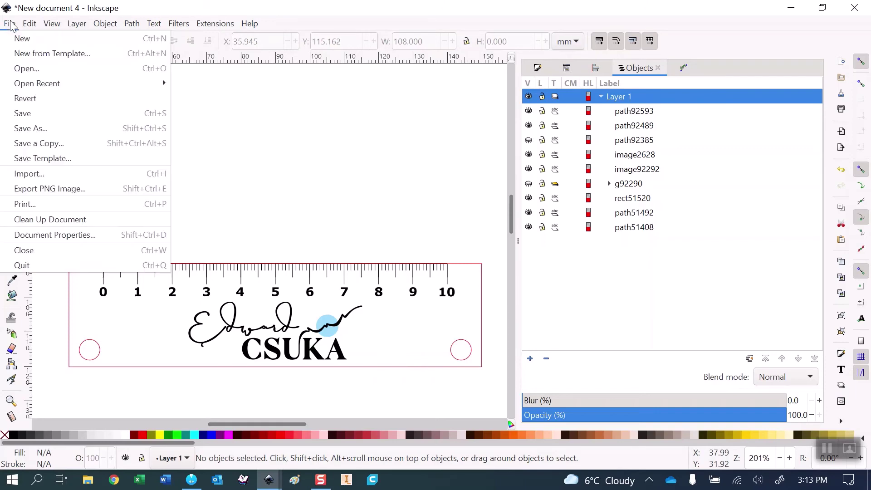
click(31, 128)
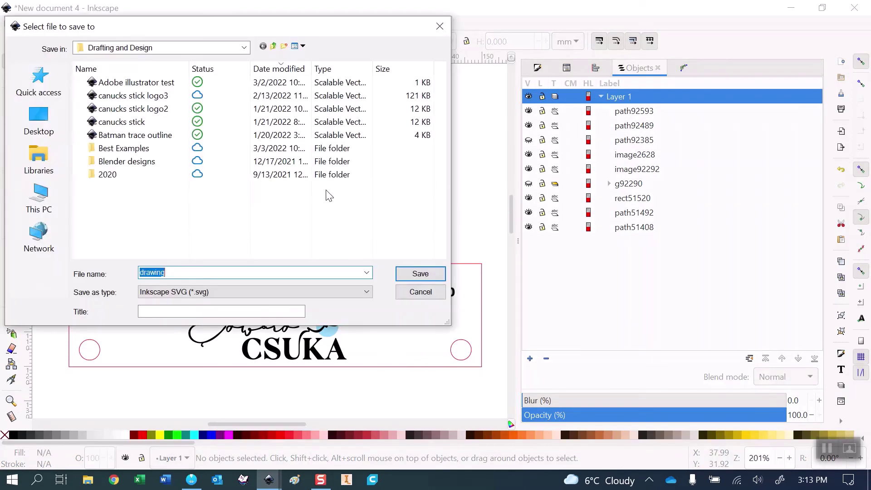
click(109, 82)
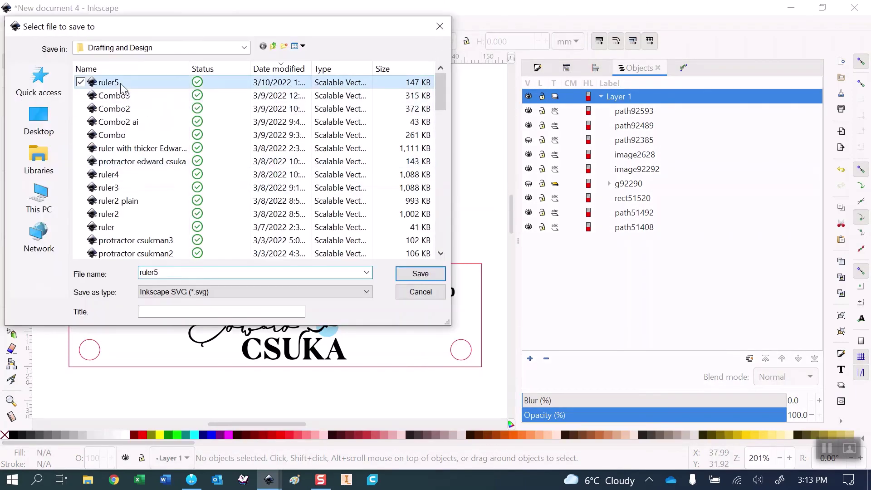
click(204, 272)
text(ruler6)
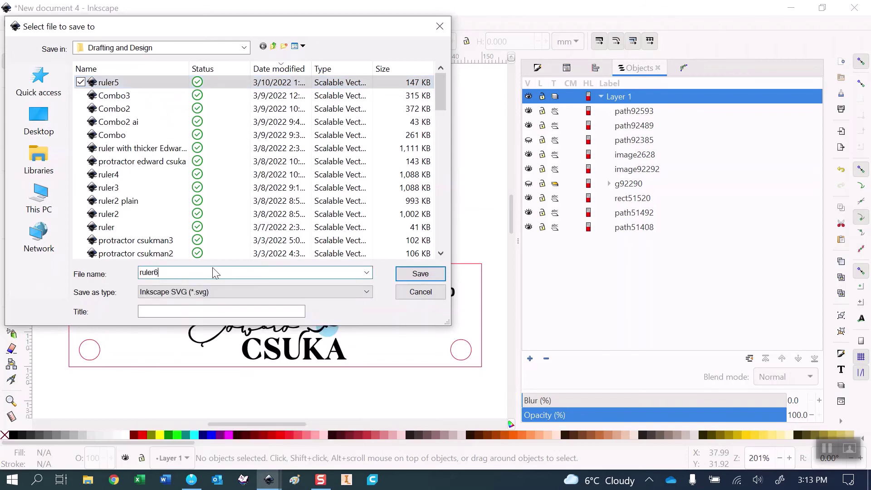
key(Return)
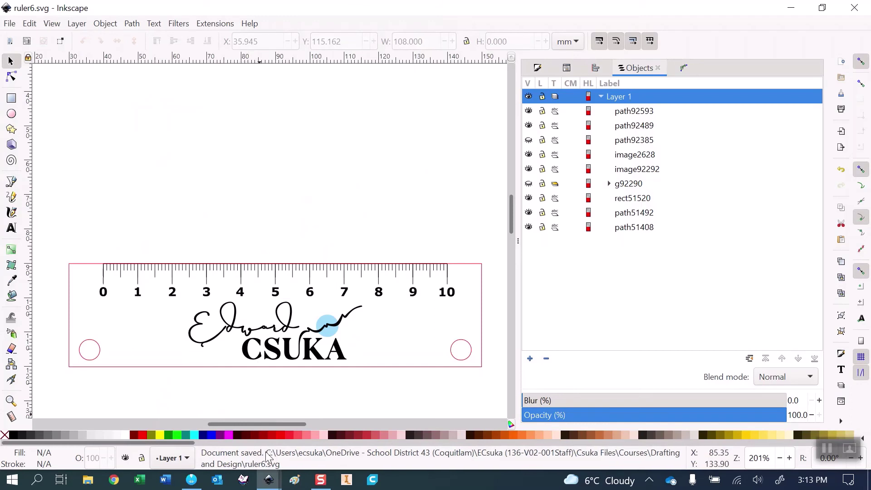
Step: Switch to Laserbox and import ruler6.svg, loading its three coloured layers
mouse_move(268, 484)
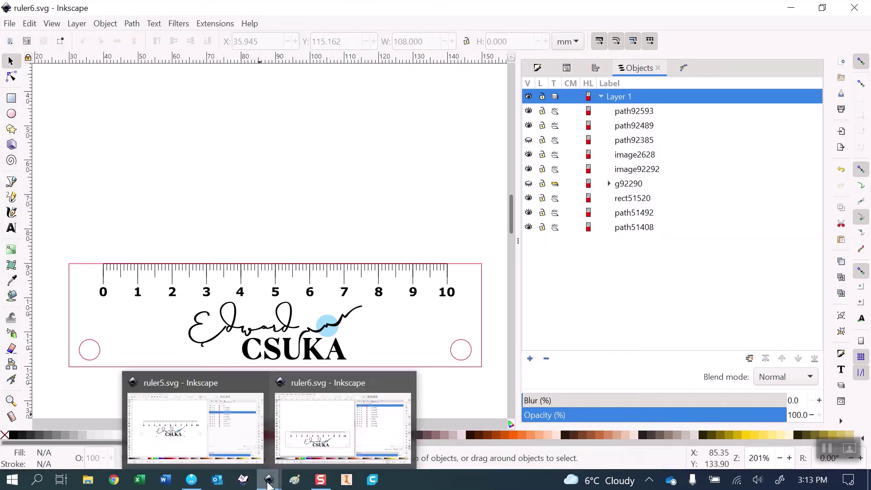
click(192, 479)
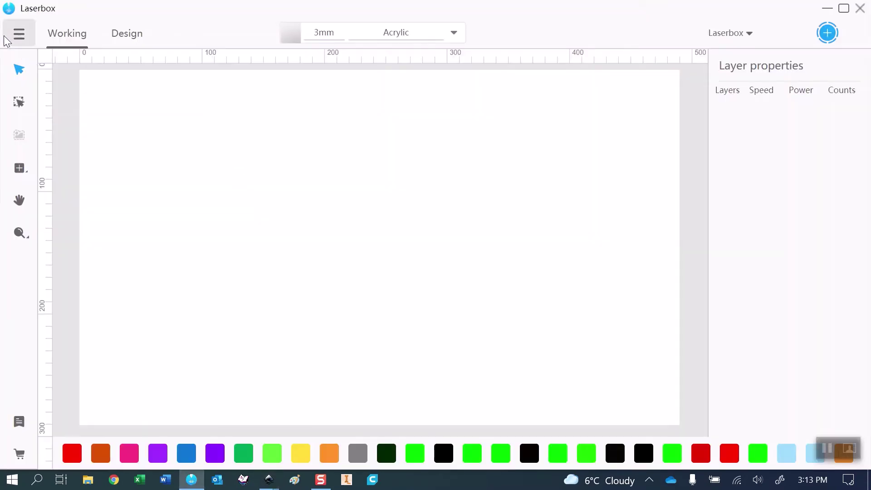
click(18, 34)
click(36, 63)
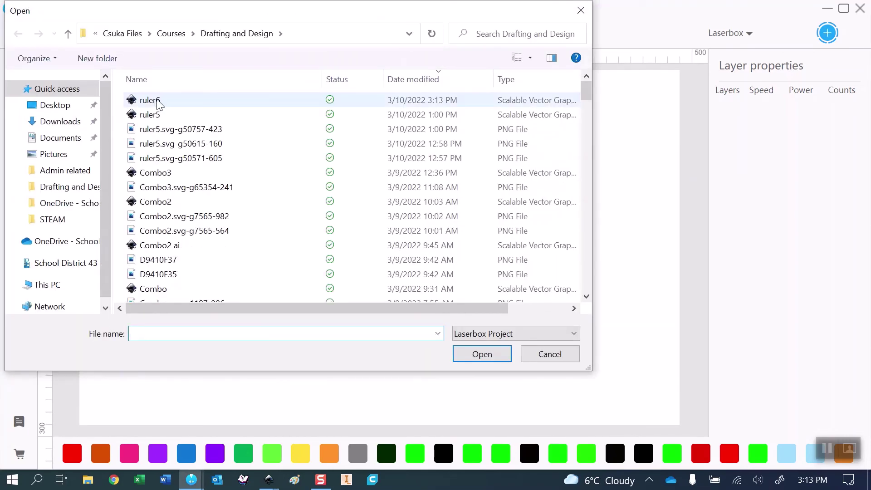
click(158, 101)
click(483, 354)
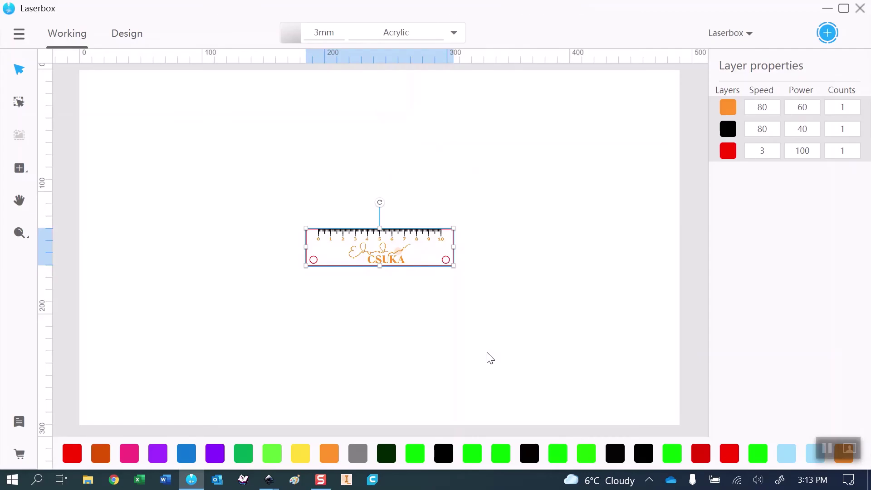
scroll(388, 258, down, 1)
scroll(388, 257, up, 3)
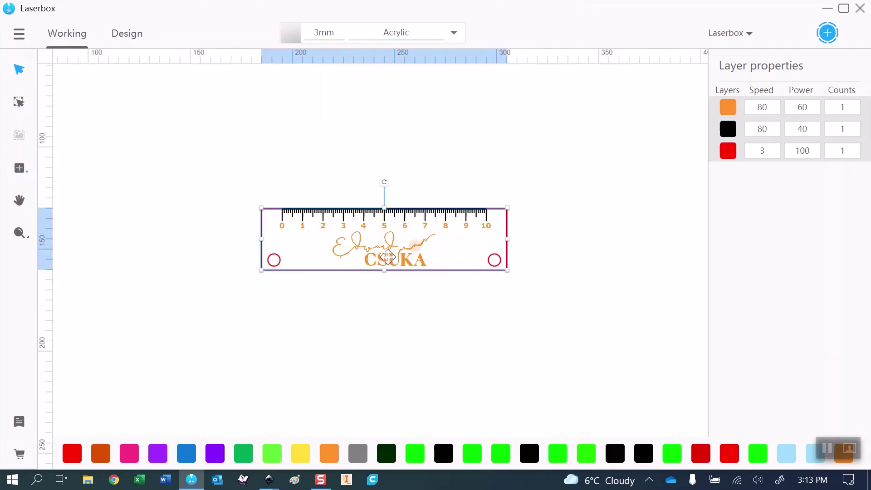
scroll(389, 256, up, 2)
scroll(390, 255, down, 1)
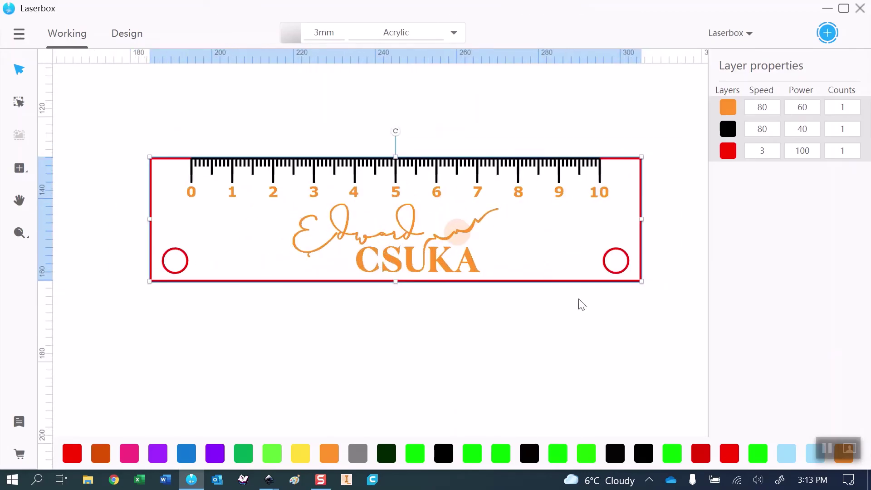
double_click(777, 150)
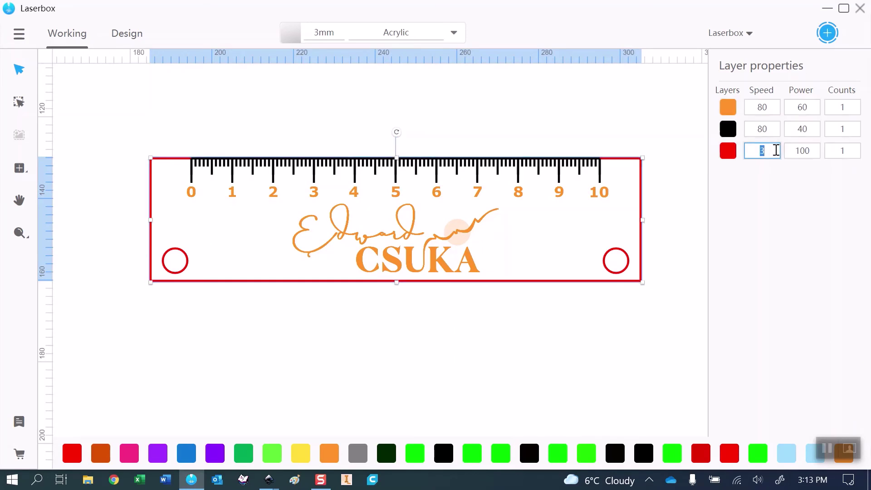
double_click(814, 151)
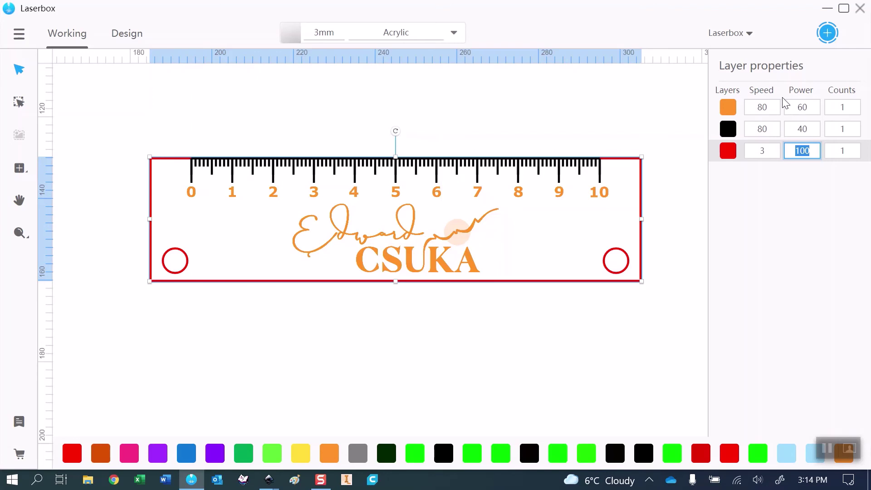
click(523, 350)
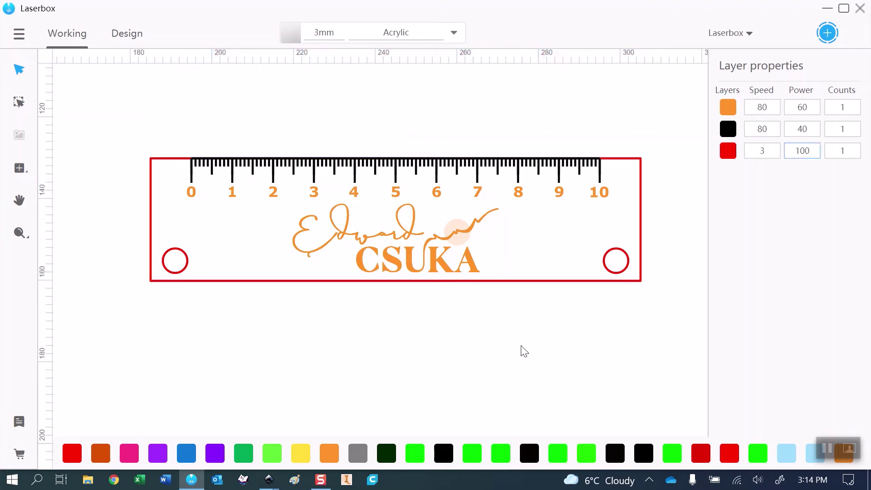